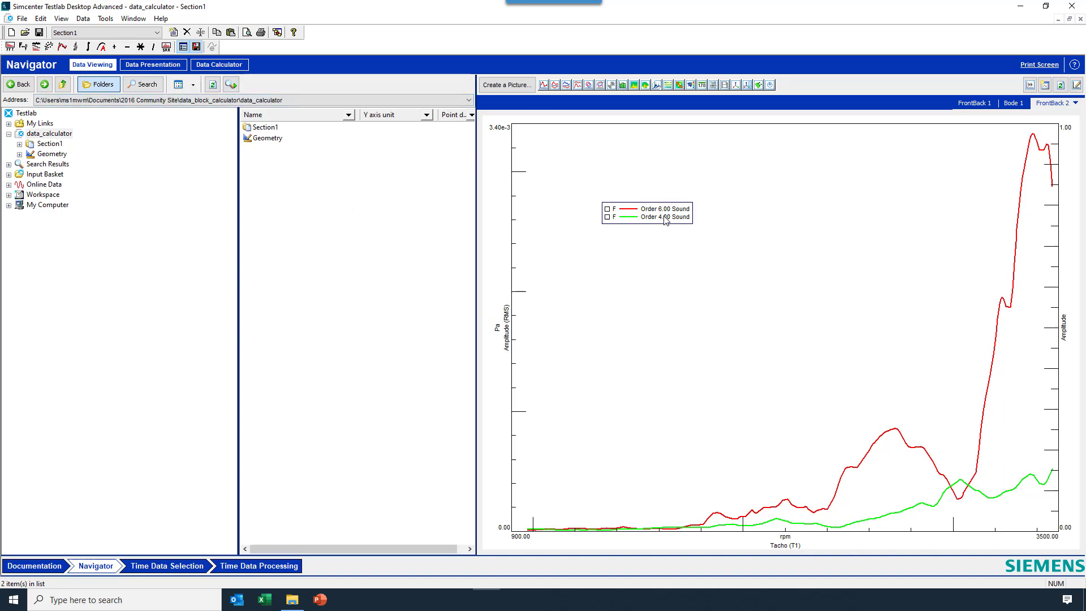
Replace the input basket with Order 4.00 Sound and Order 6.00 Sound from Section1's Orders folder
left_click(20, 144)
left_click(112, 215)
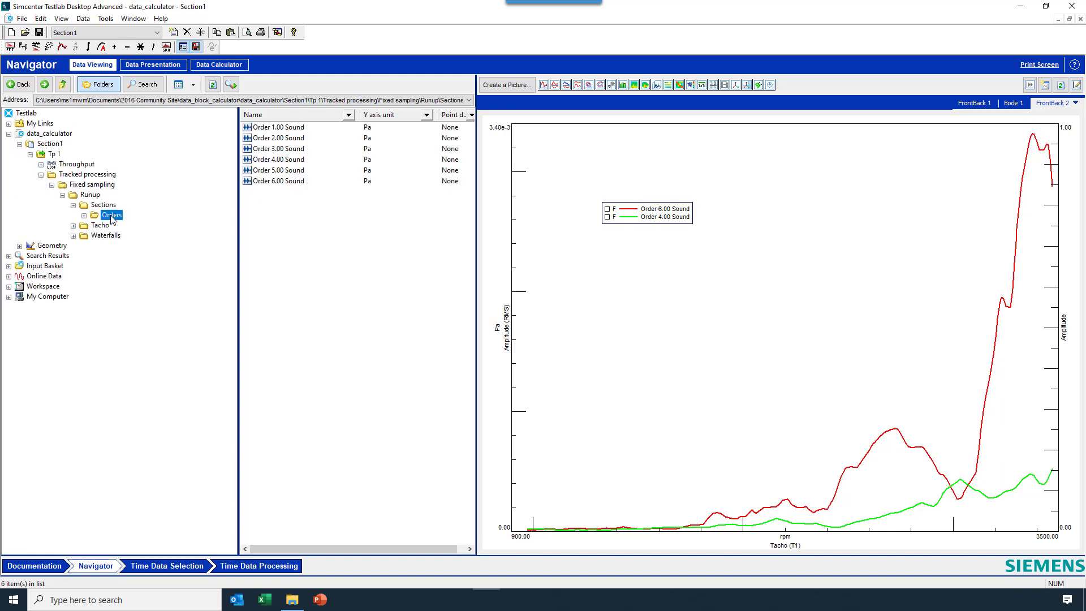
left_click(304, 181)
left_click(307, 161, "ctrl")
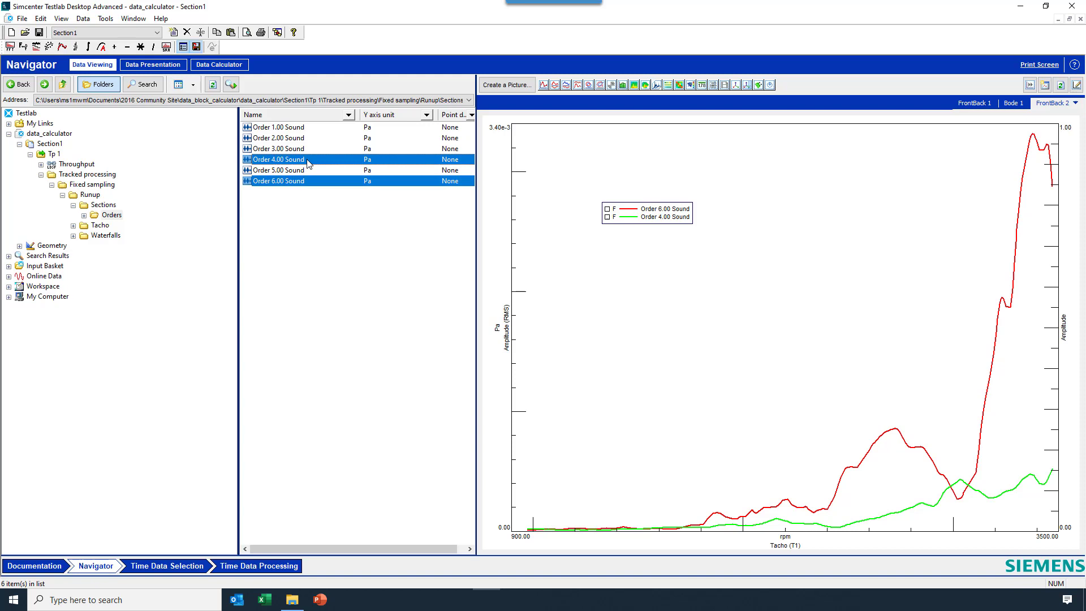
right_click(308, 163)
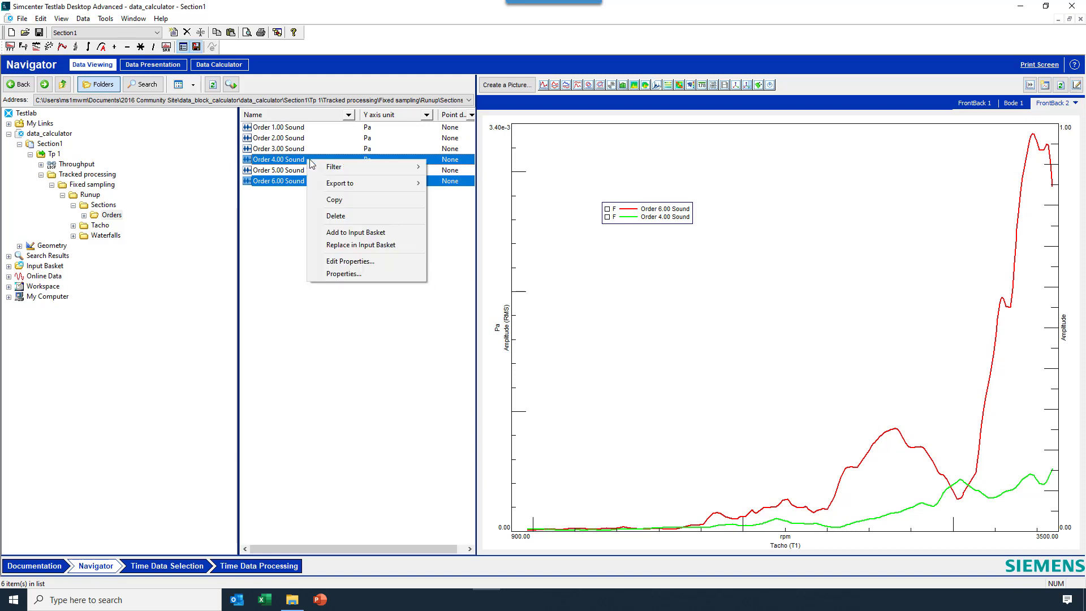
left_click(357, 245)
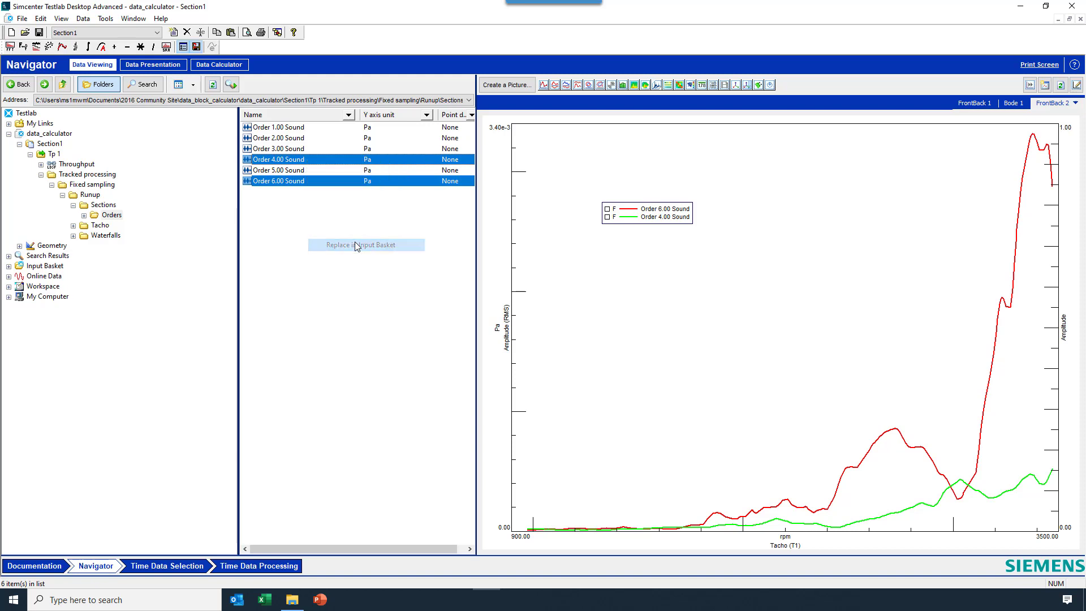
Load the two basket order results into the data calculator as F1 and F2
left_click(219, 64)
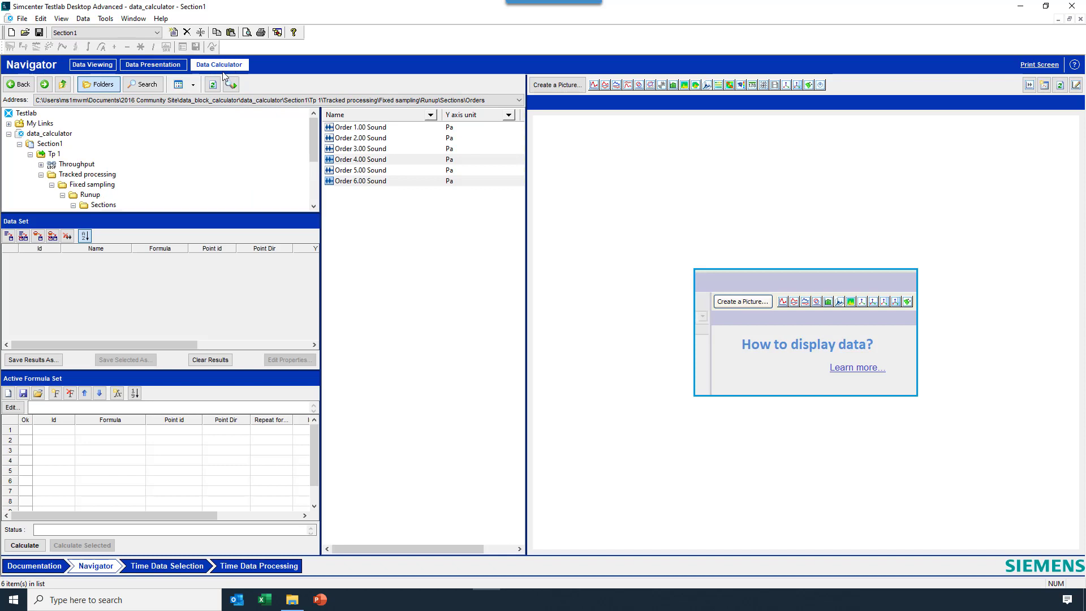
left_click(37, 236)
left_click_drag(50, 258, 53, 270)
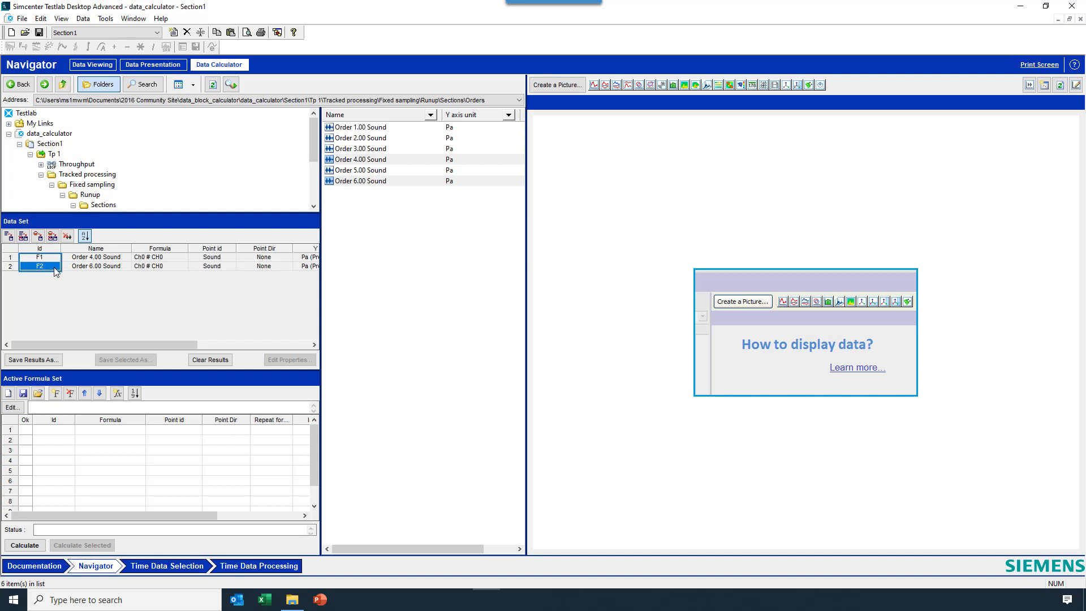
Calculate F3 with formula F2-F1 and point id 'difference'
left_click(97, 431)
type("F2-F1")
left_click(171, 431)
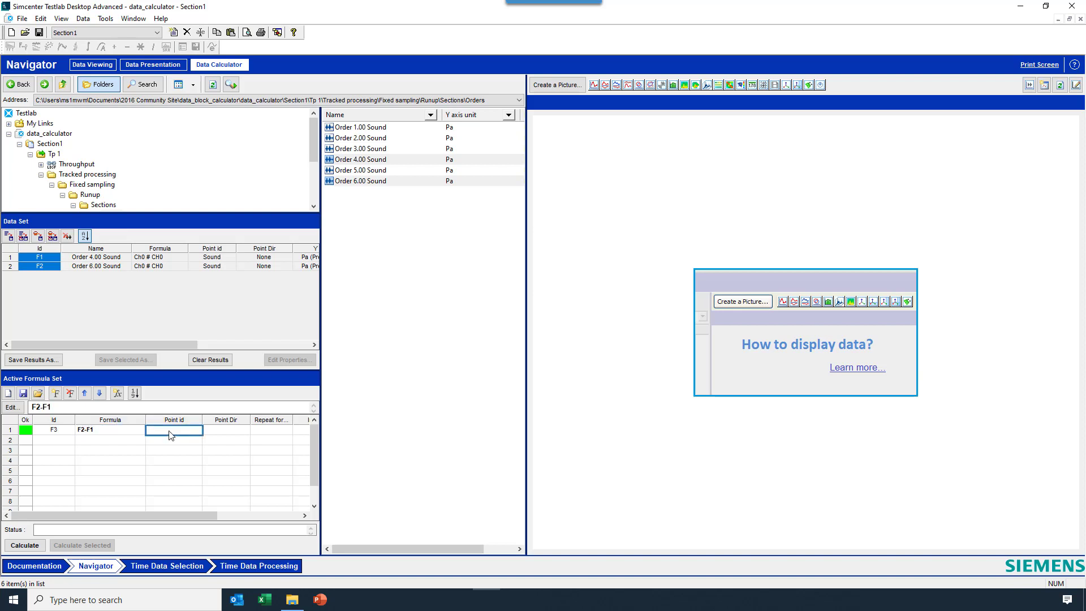
type("difference")
left_click(26, 544)
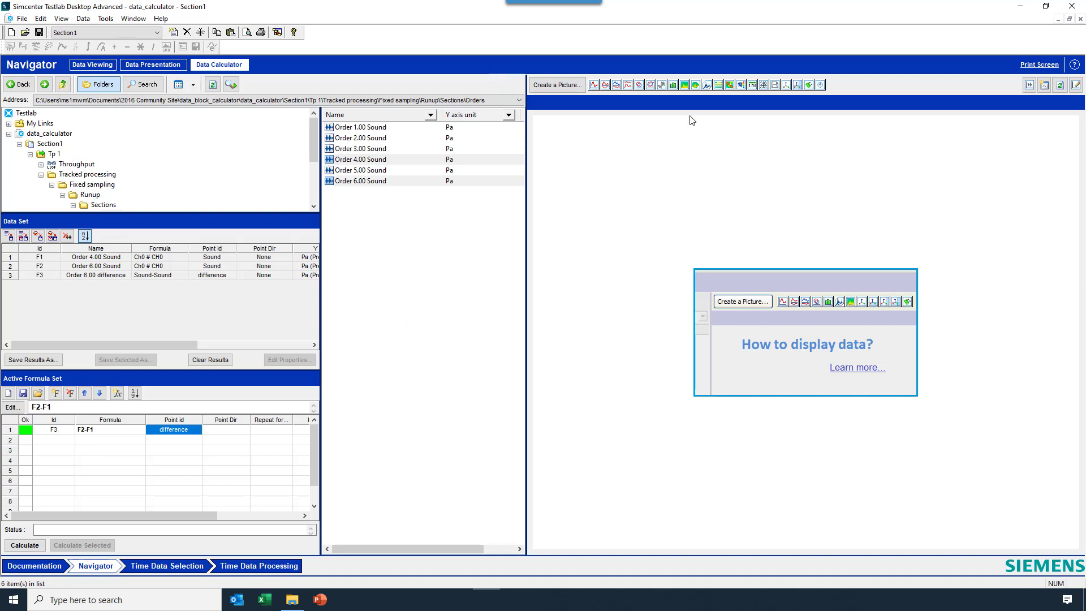
Overlay Order 4.00 Sound, Order 6.00 Sound and Order 6.00 difference on an empty FrontBack chart
left_click(593, 86)
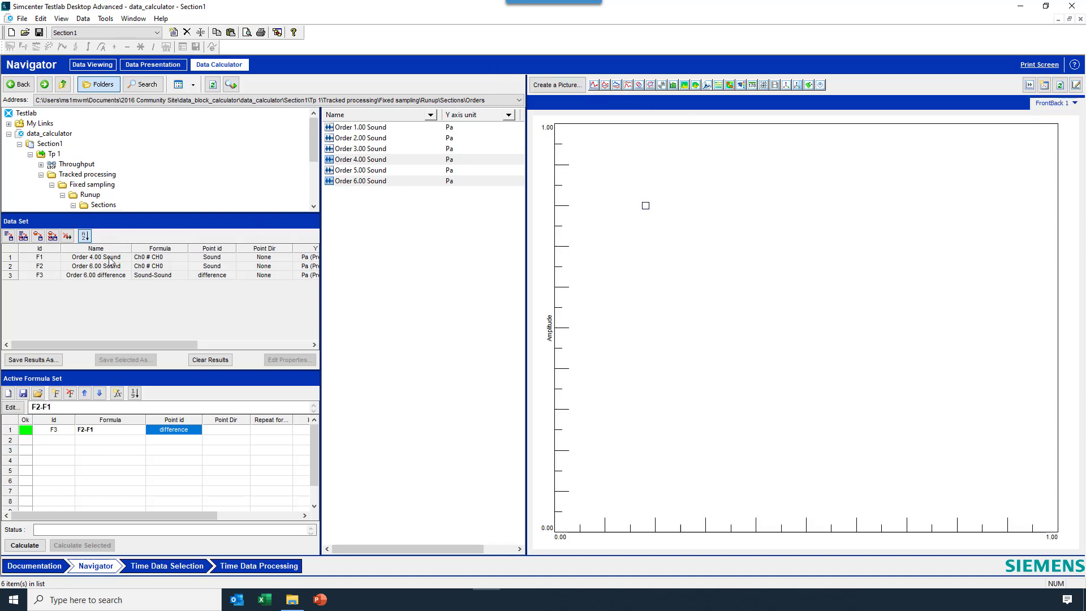
left_click_drag(111, 259, 108, 278)
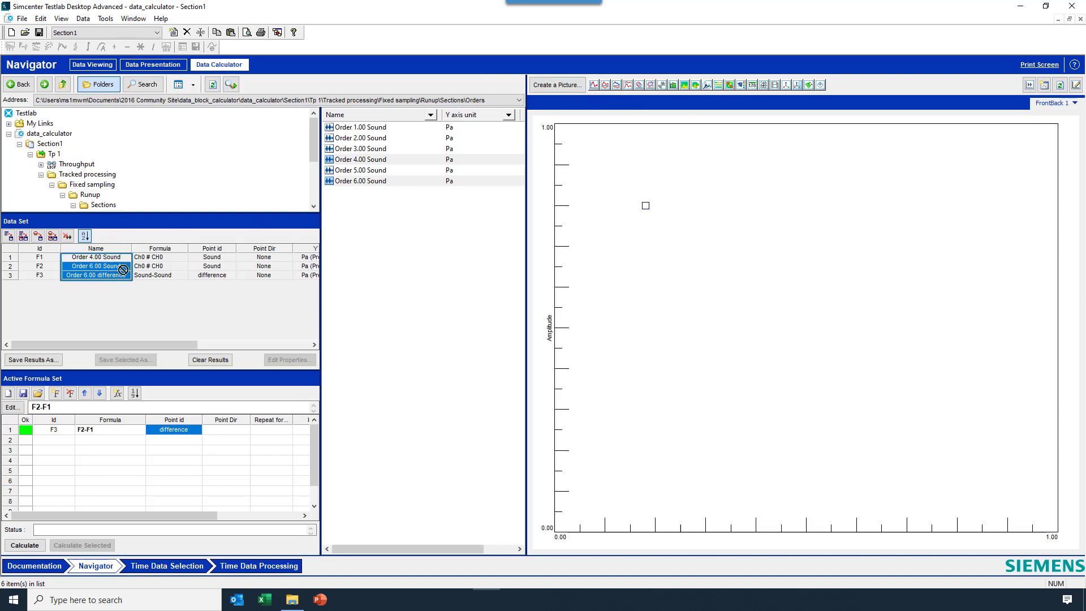
left_click_drag(103, 265, 603, 277)
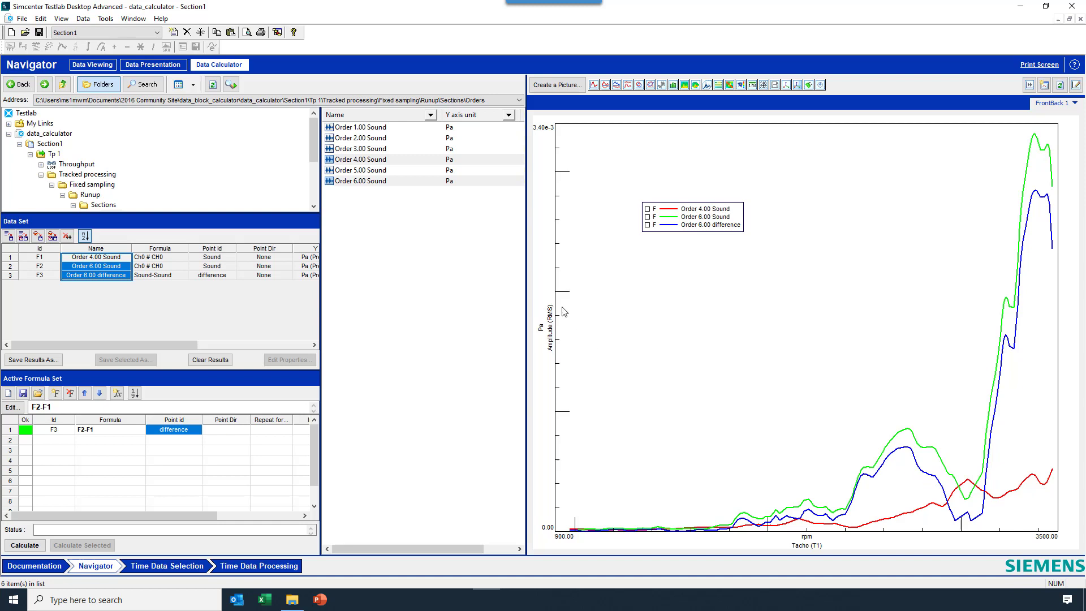
Hatch the area between the curves from the Y axis menu, then show Section1's contents
right_click(547, 325)
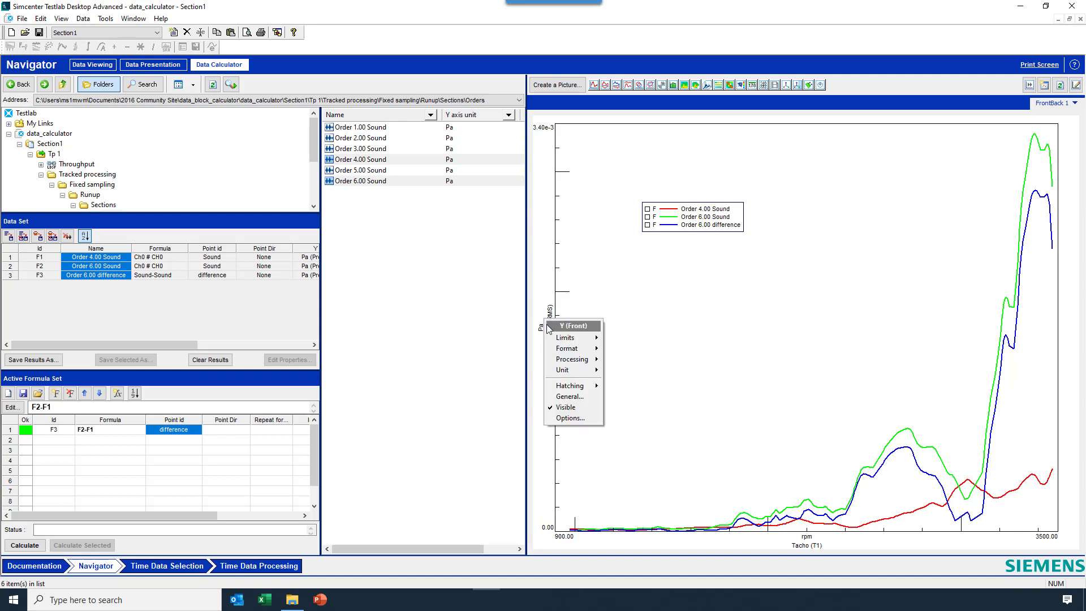
mouse_move(566, 388)
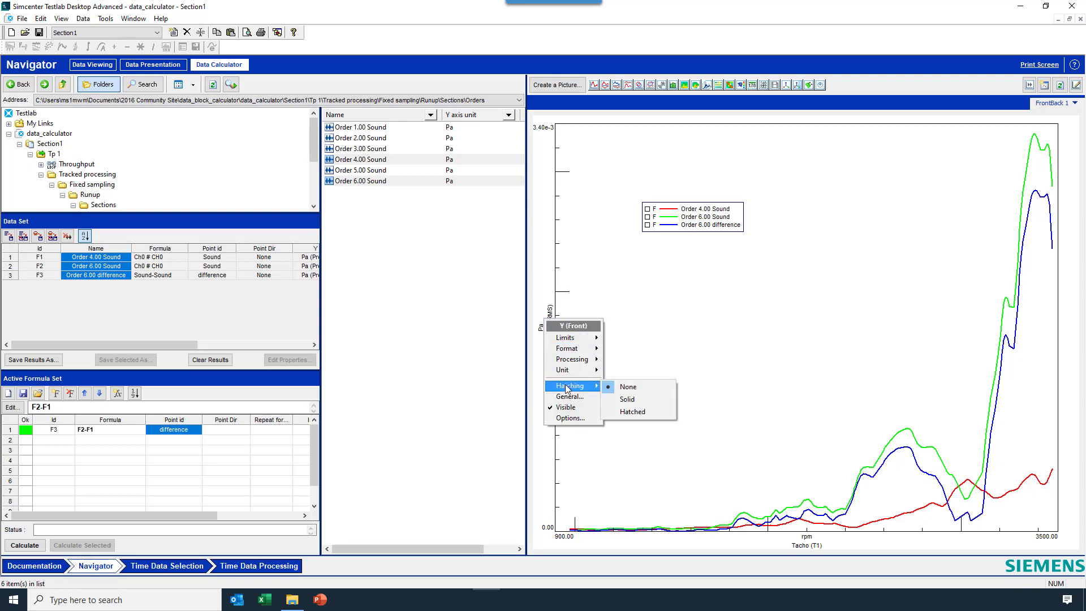
left_click(643, 414)
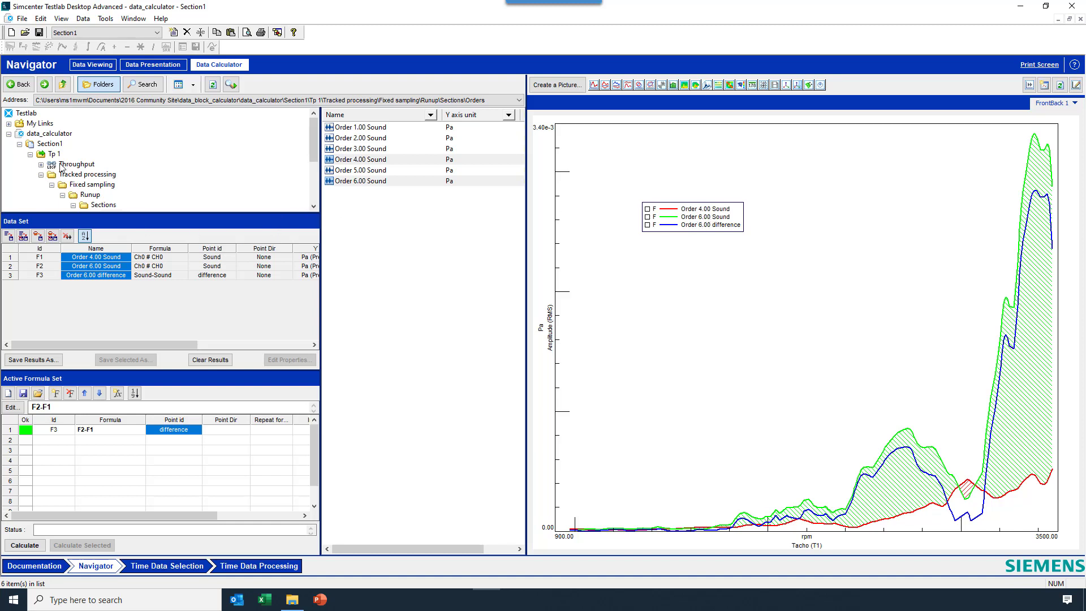
left_click(30, 154)
left_click(49, 143)
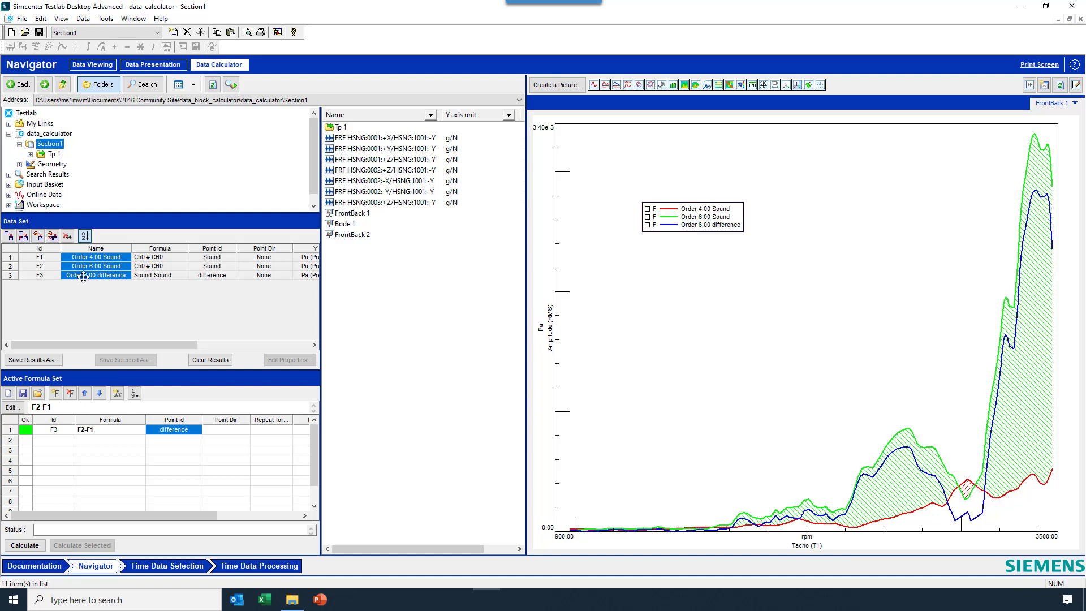
Save the calculated results into Section1 > Tp 1 and view Tp 1's contents
left_click(45, 360)
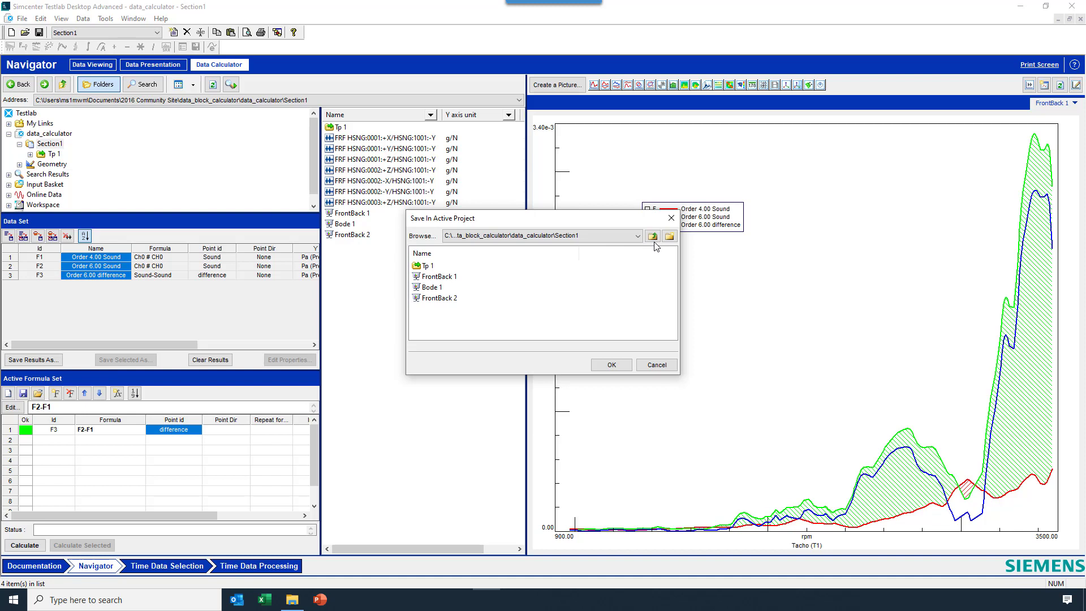
left_click(655, 236)
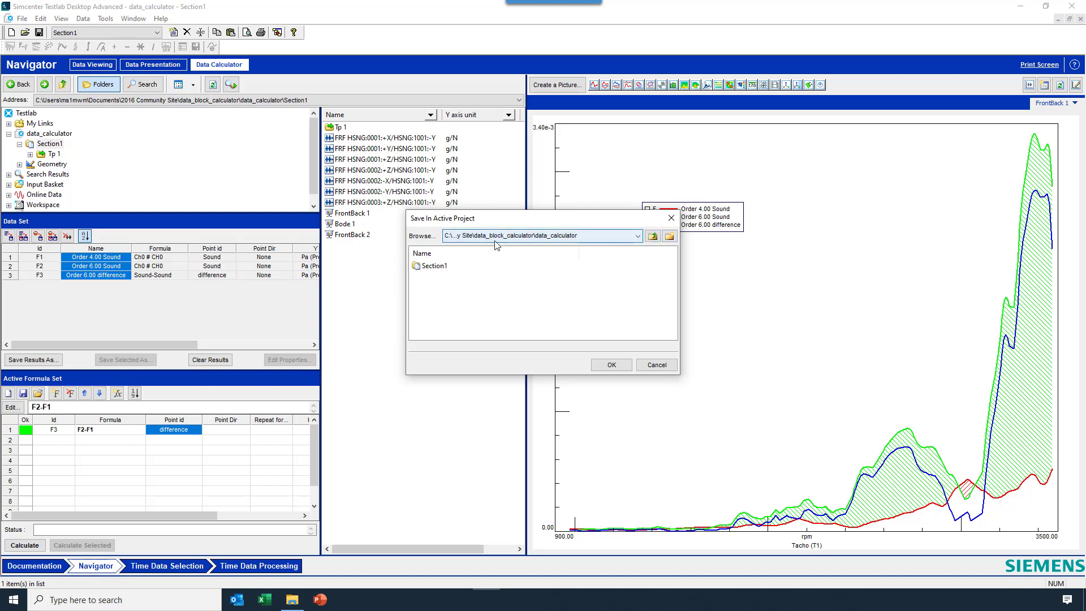
double_click(445, 271)
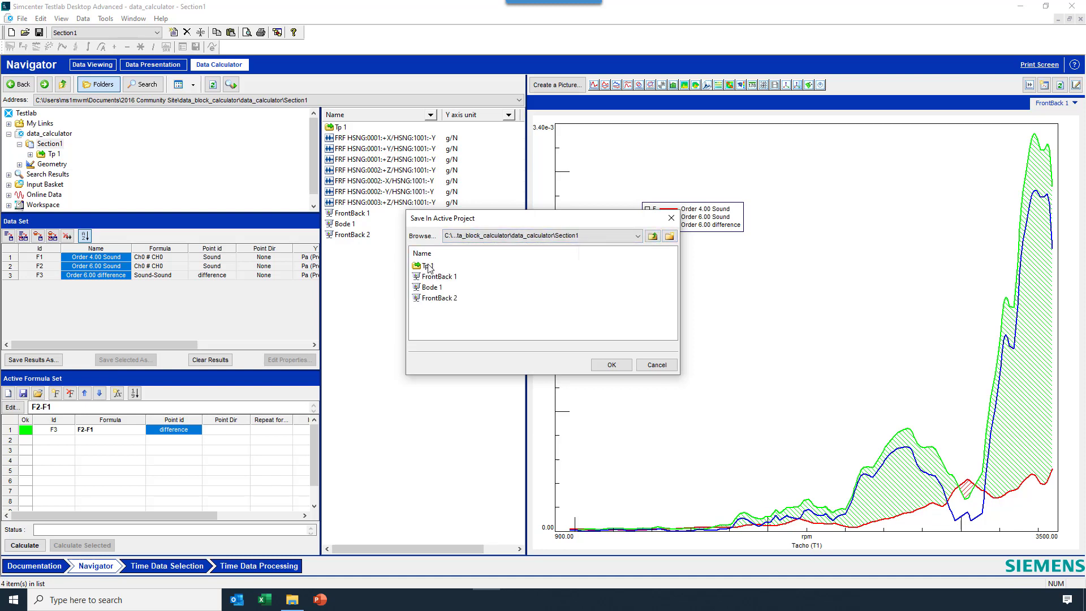
left_click(428, 267)
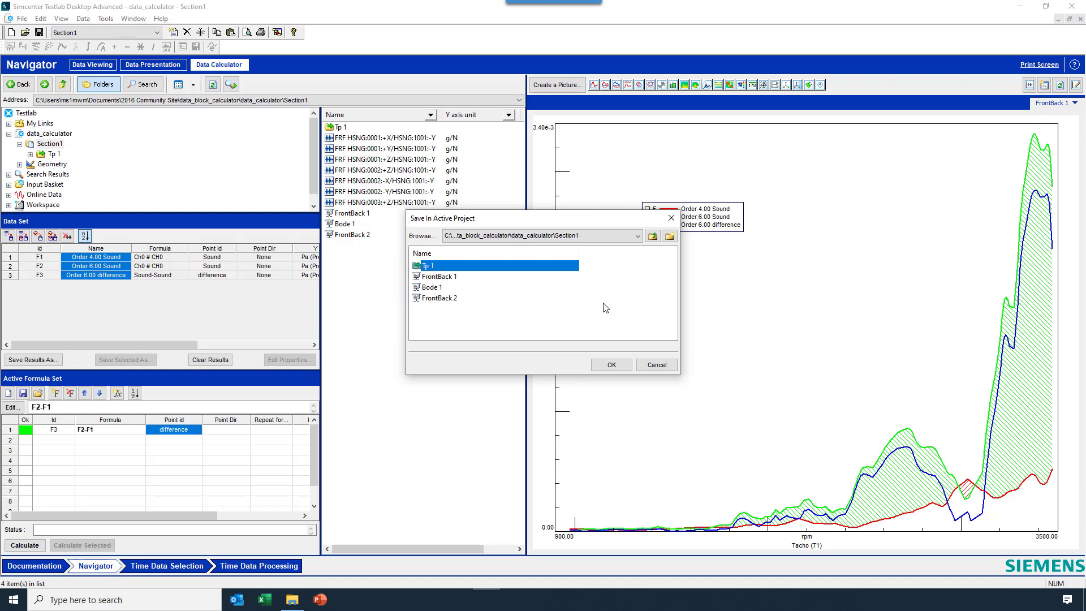
left_click(611, 365)
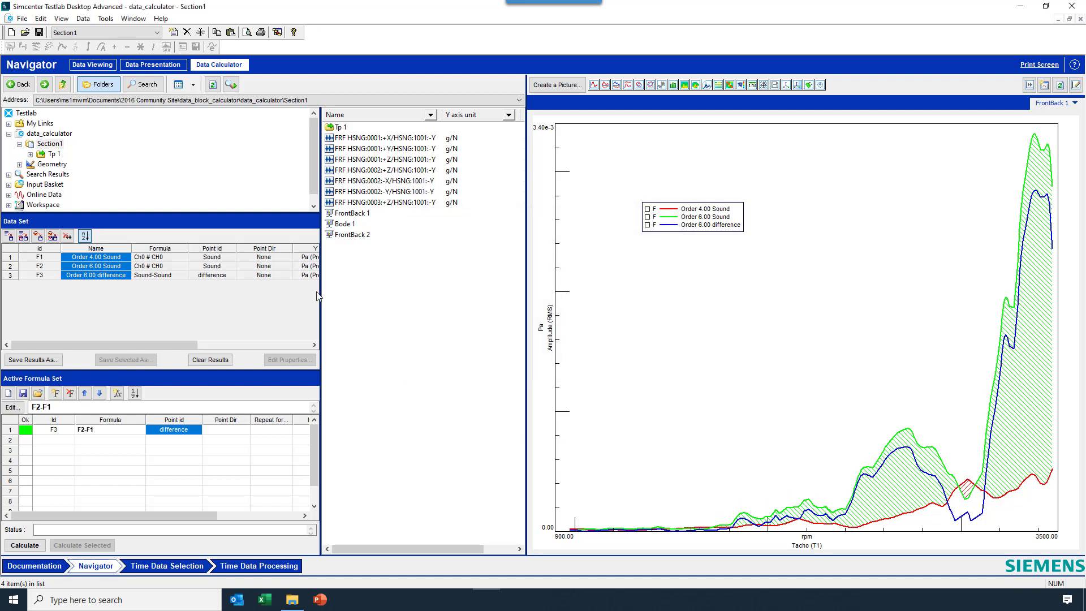
left_click(53, 155)
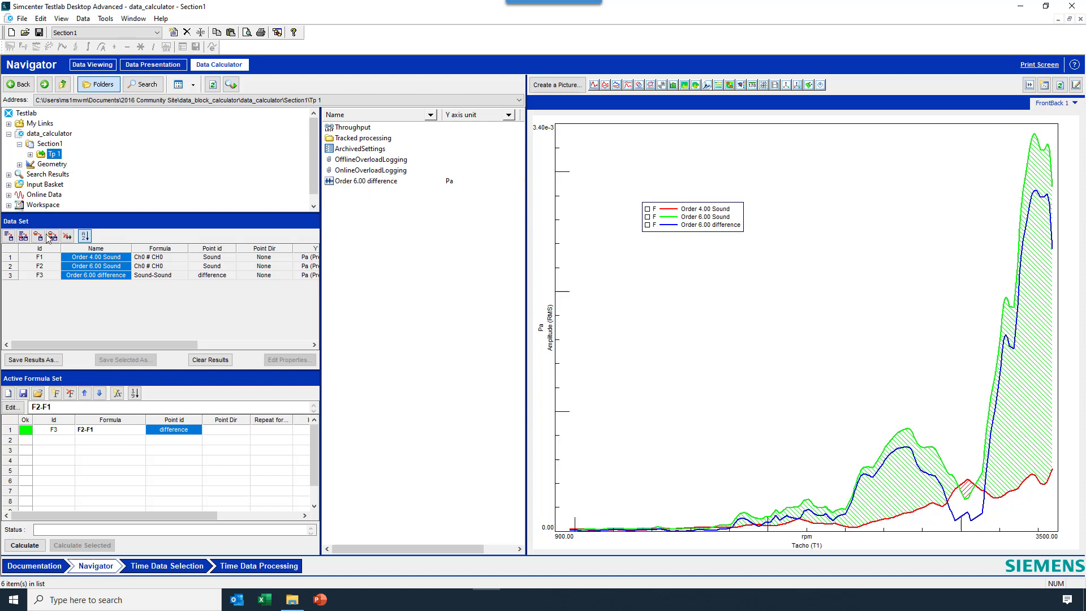
Remove all existing rows from the data set
left_click(10, 258)
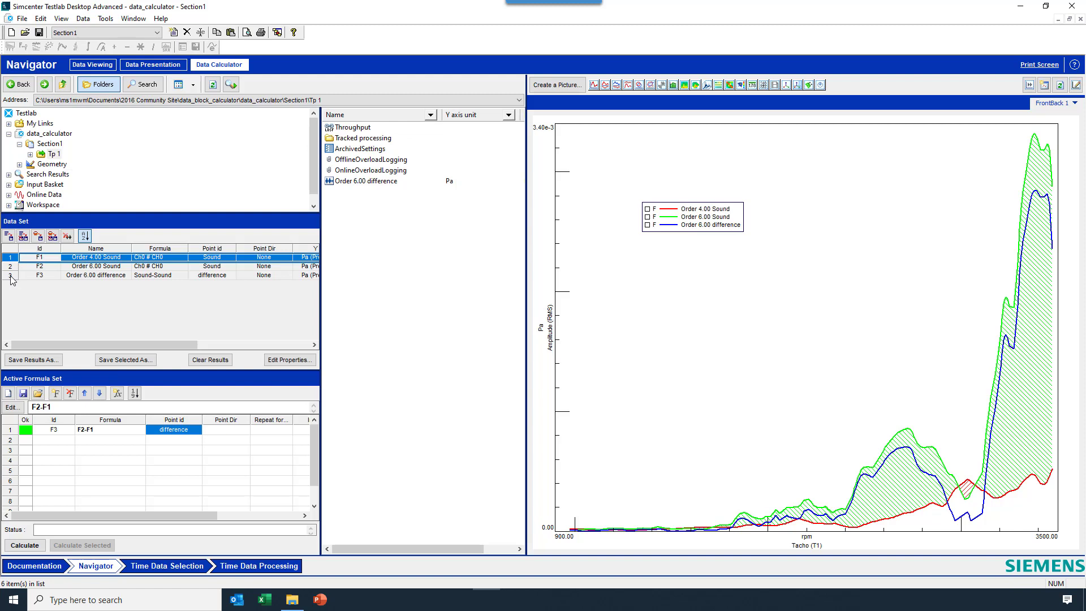
left_click(11, 275, "shift")
left_click(68, 236)
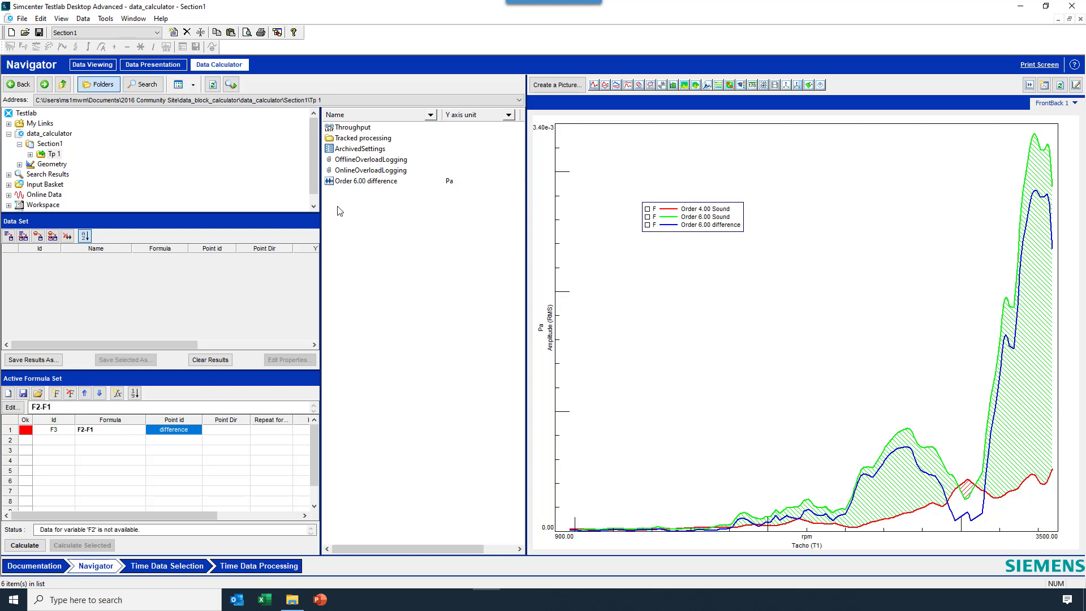
Load HSNG:0001's +X and +Y FRFs as F1 and F2 and clear the F2-F1 formula
left_click(55, 146)
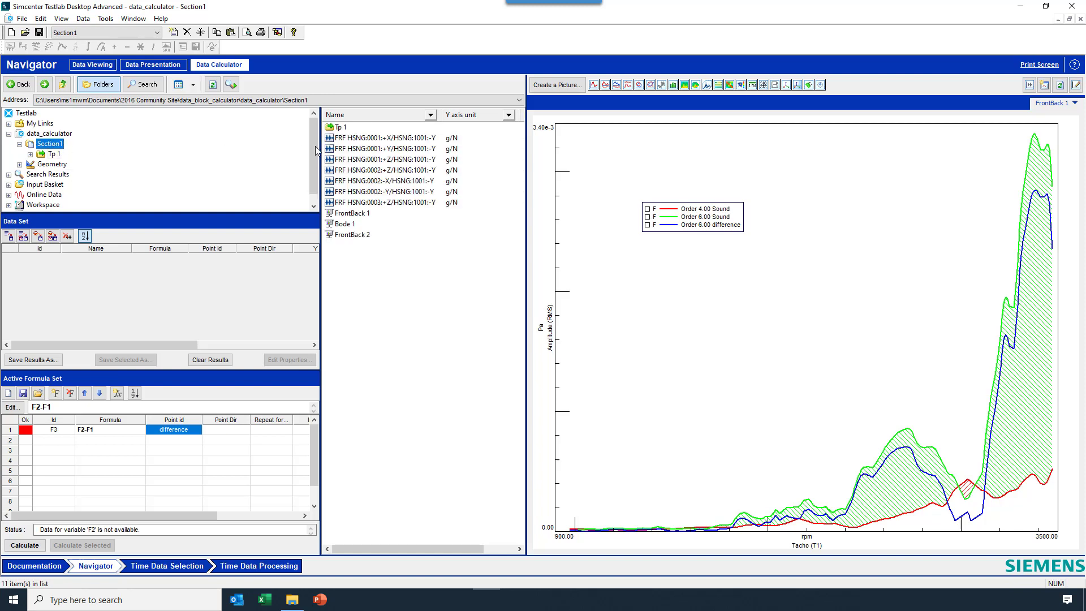
left_click(393, 137)
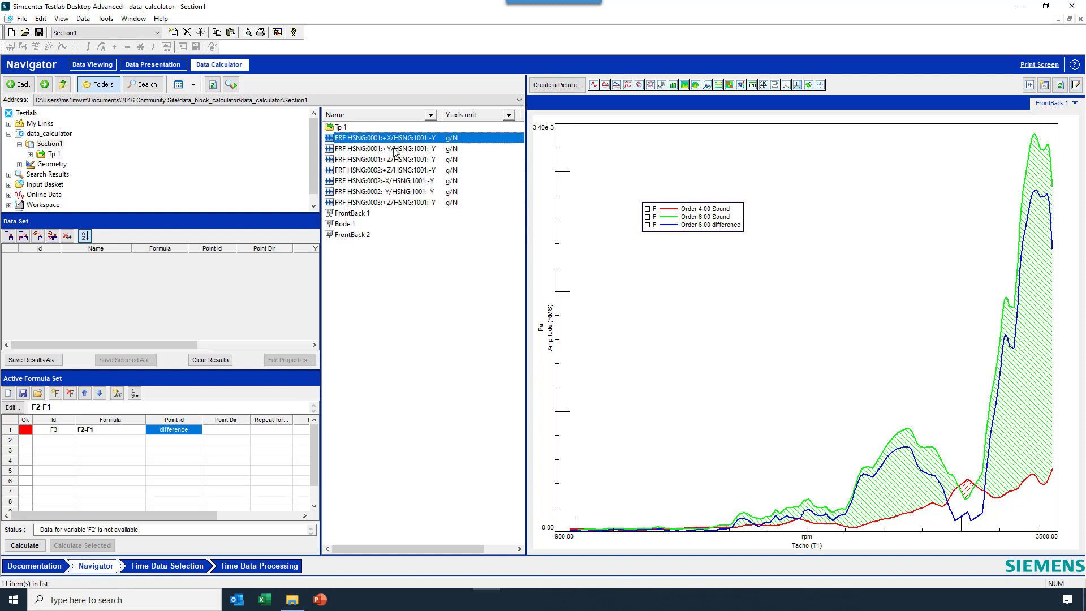
left_click(394, 149, "ctrl")
right_click(394, 150)
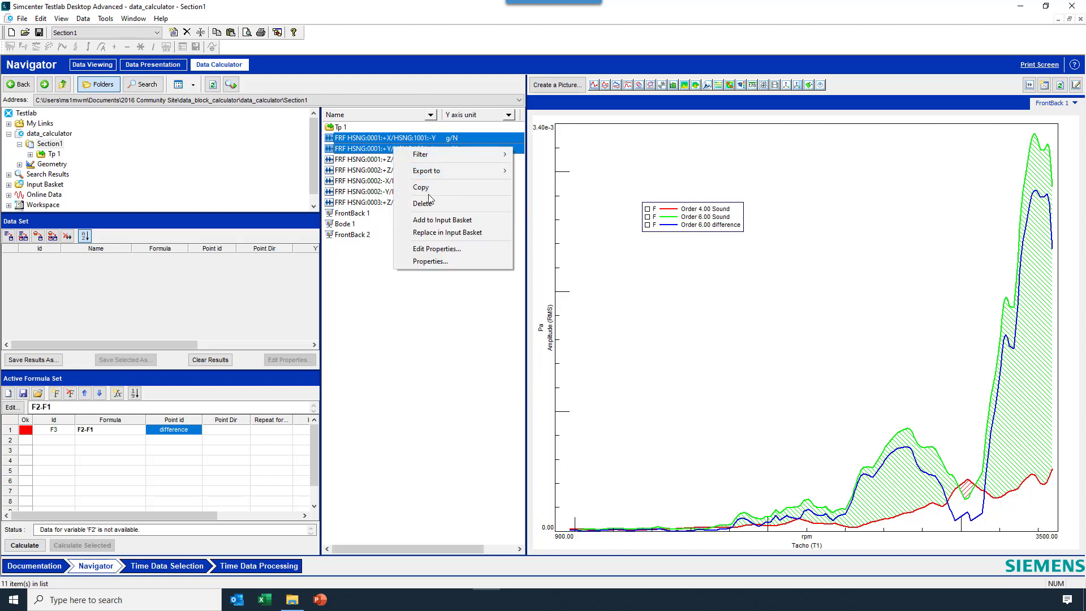
left_click(441, 233)
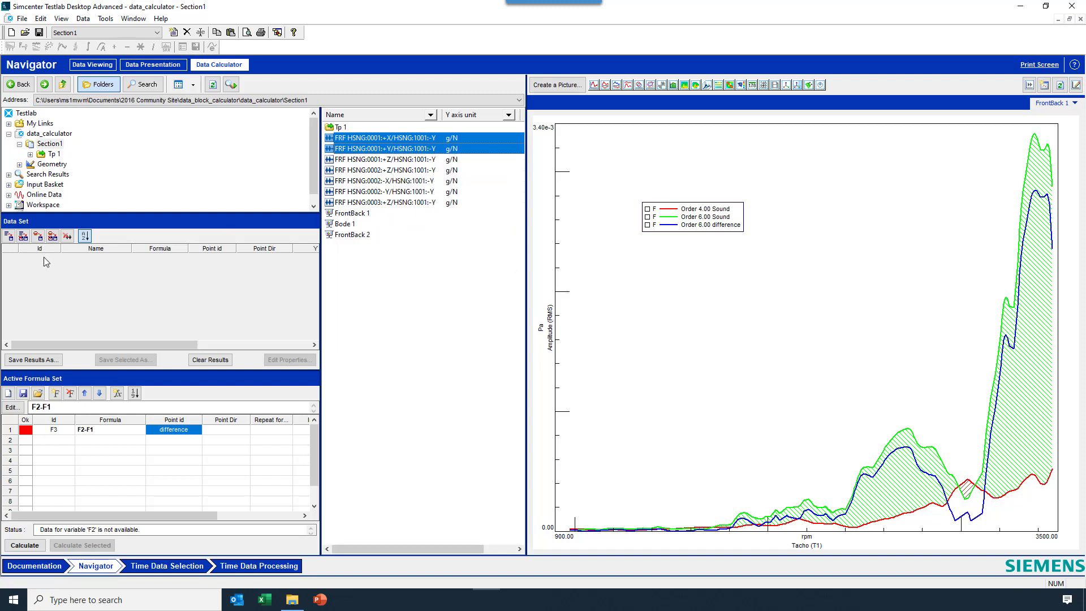
left_click(38, 236)
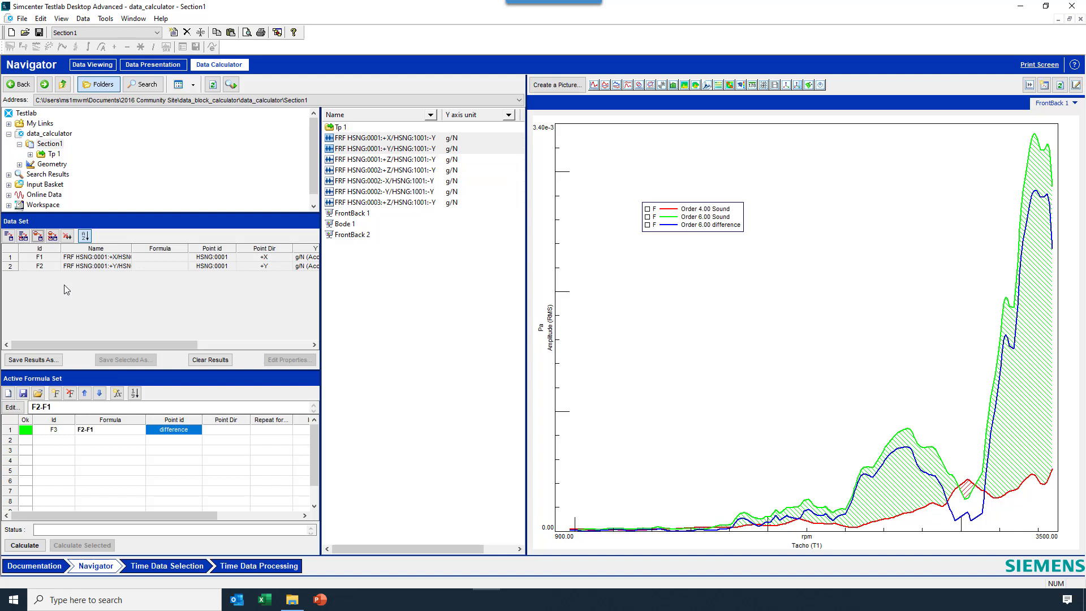
left_click(99, 433)
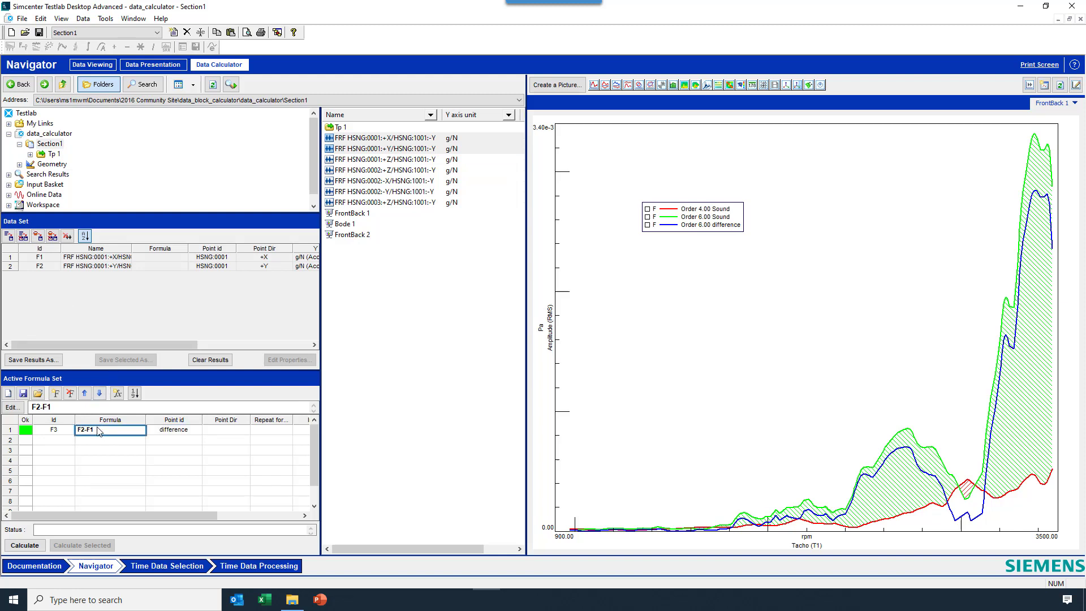
left_click(99, 432)
Choose the SUBTRACT function for F3's formula from the function list
left_click(117, 394)
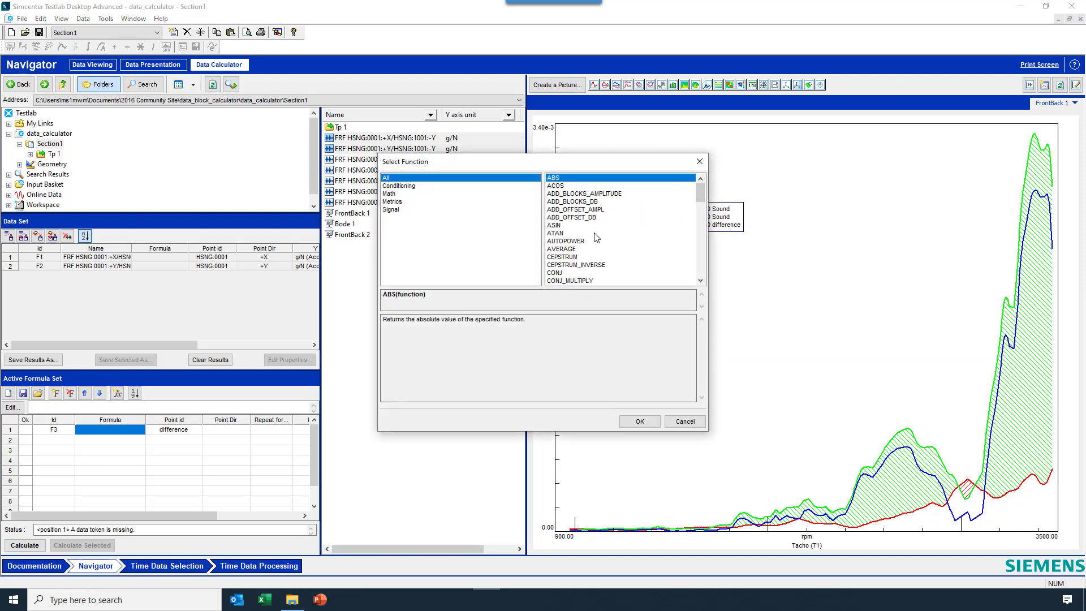
scroll(591, 252, "down", 4)
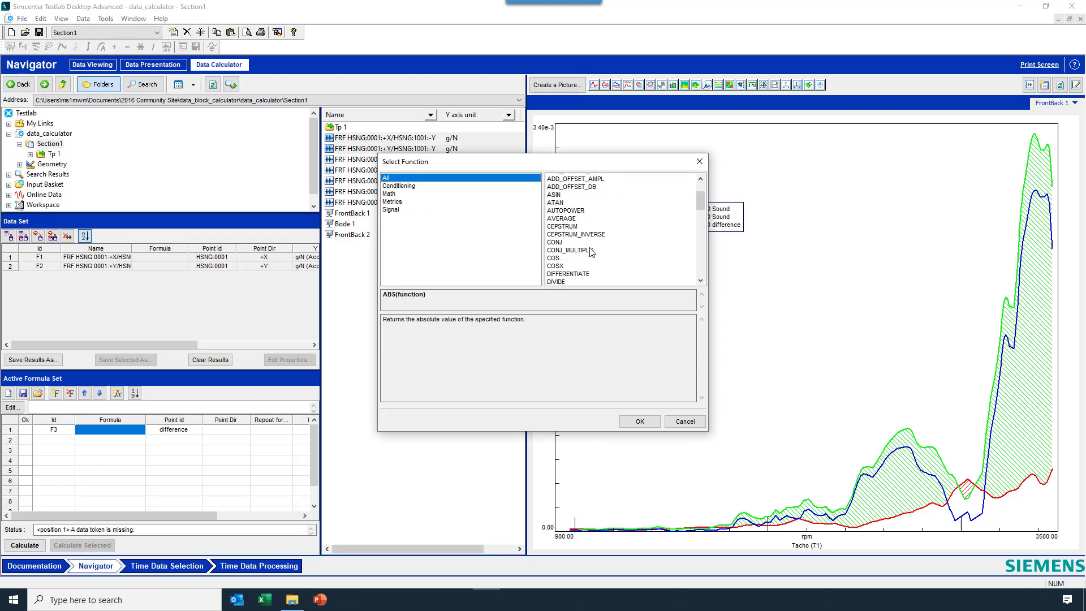
scroll(591, 251, "down", 1)
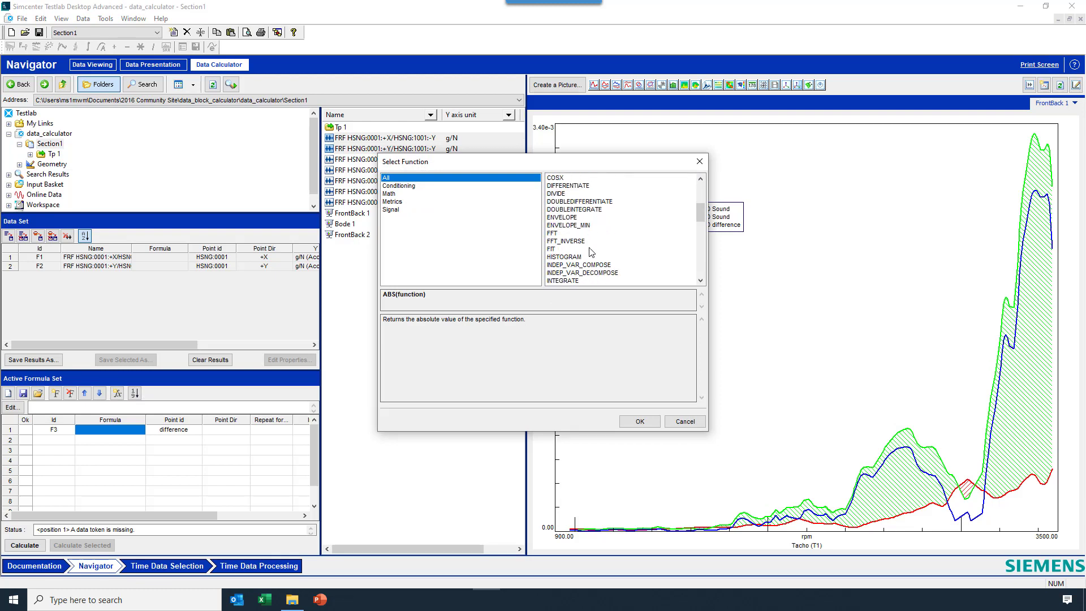
scroll(589, 252, "down", 4)
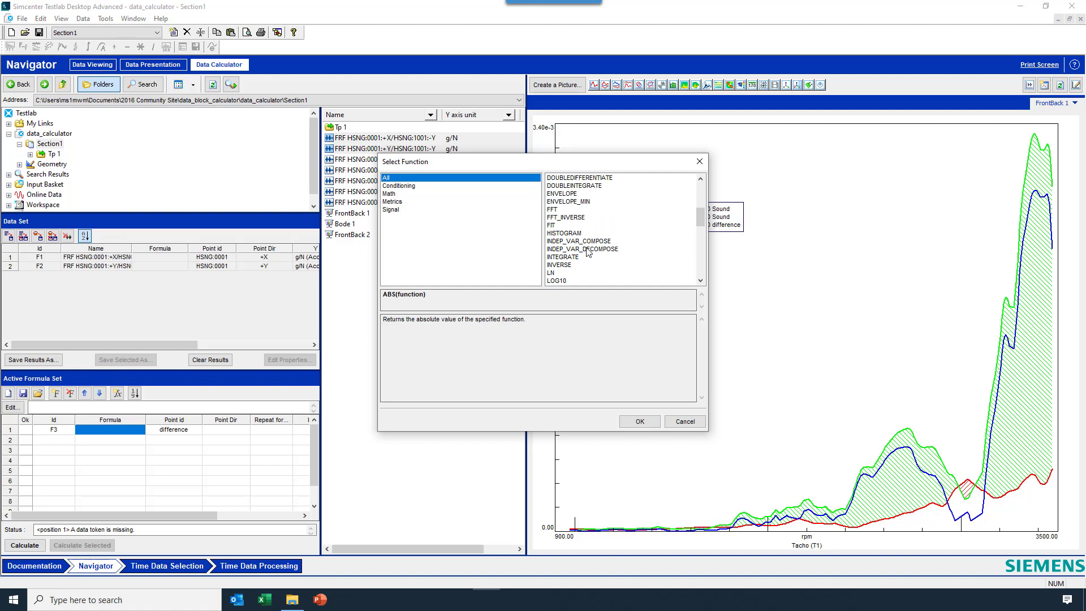
scroll(589, 253, "down", 4)
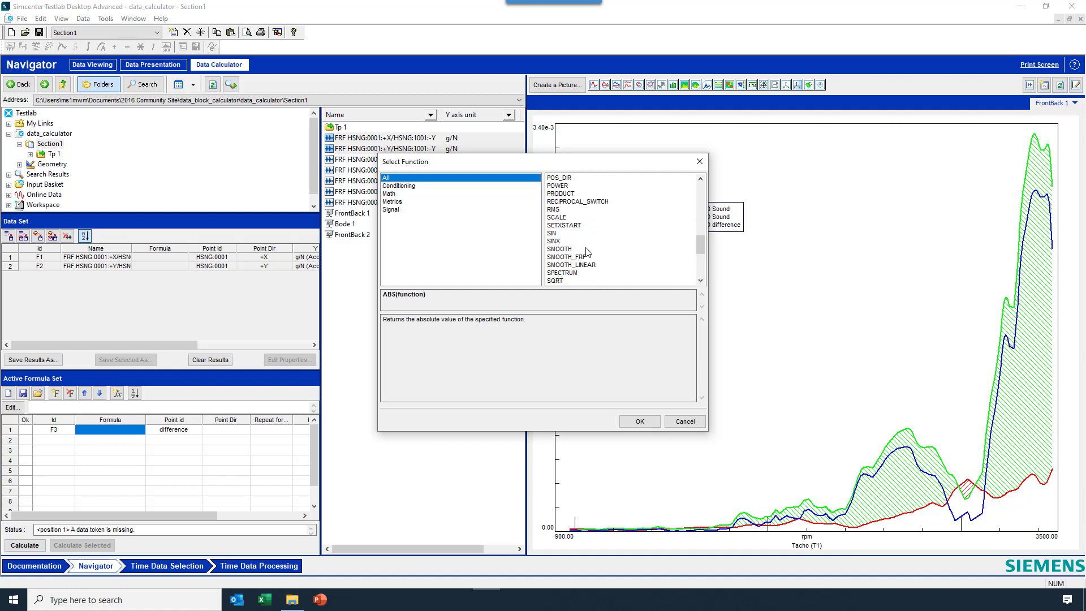
scroll(589, 252, "down", 1)
left_click(579, 266)
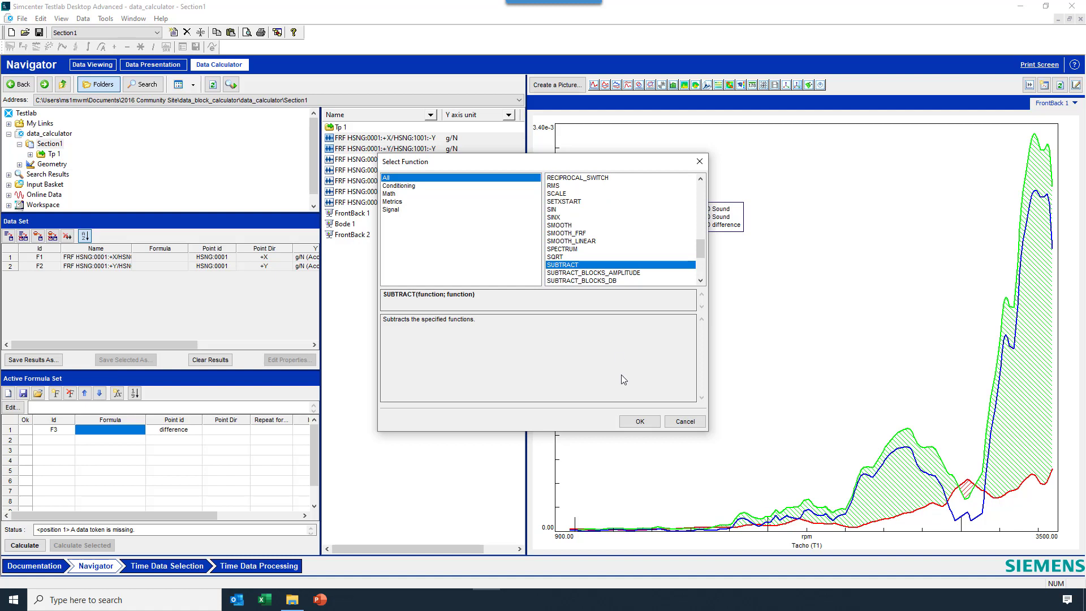
left_click(639, 422)
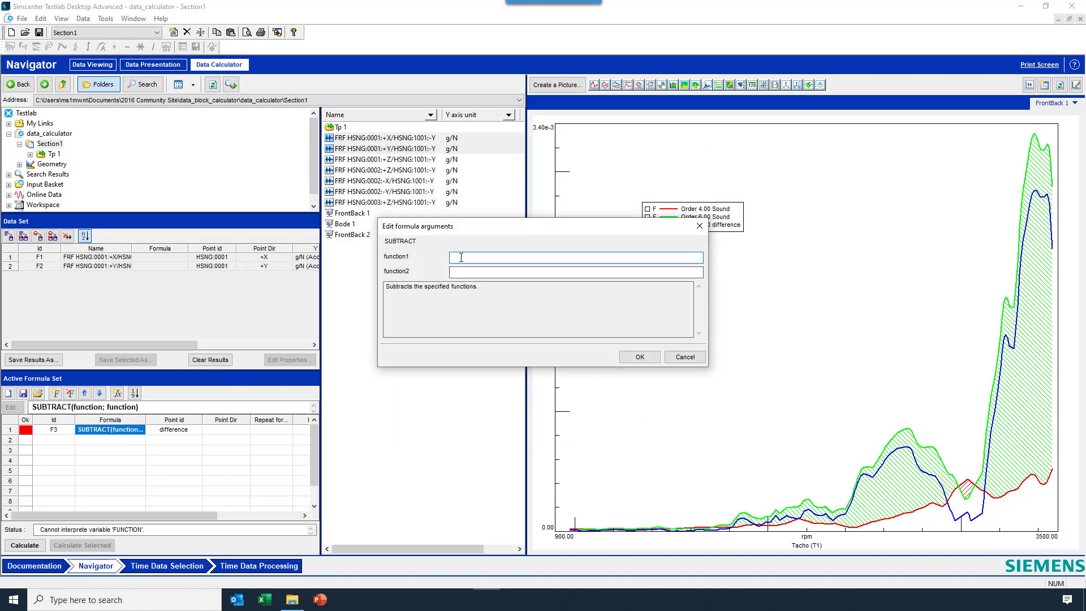
Enter F2 and F1 as the SUBTRACT arguments and calculate F3
type("F2")
left_click(459, 270)
type("F1")
left_click(640, 356)
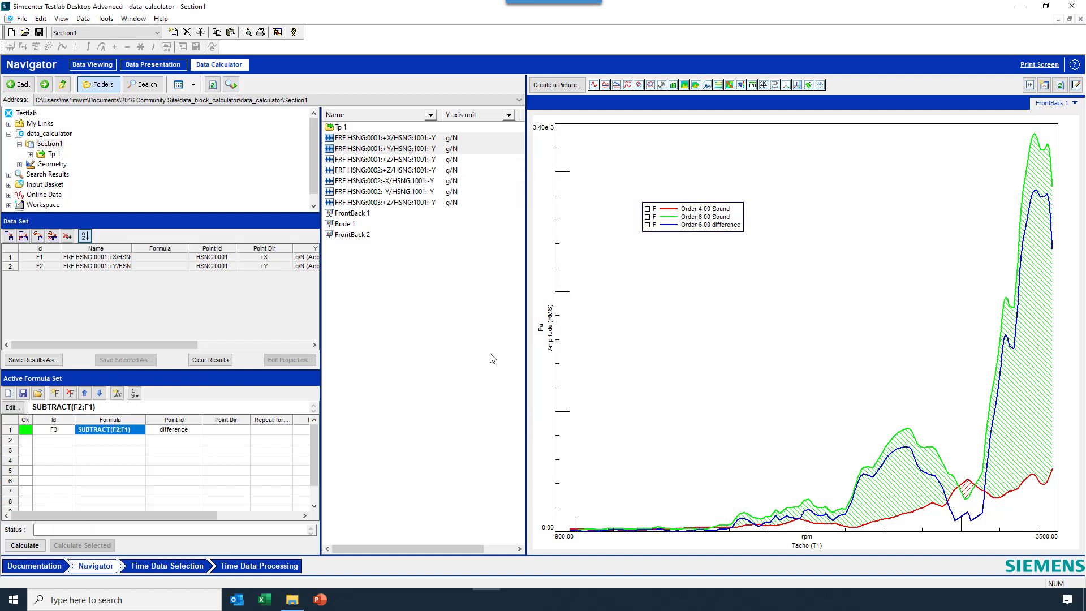
left_click(25, 544)
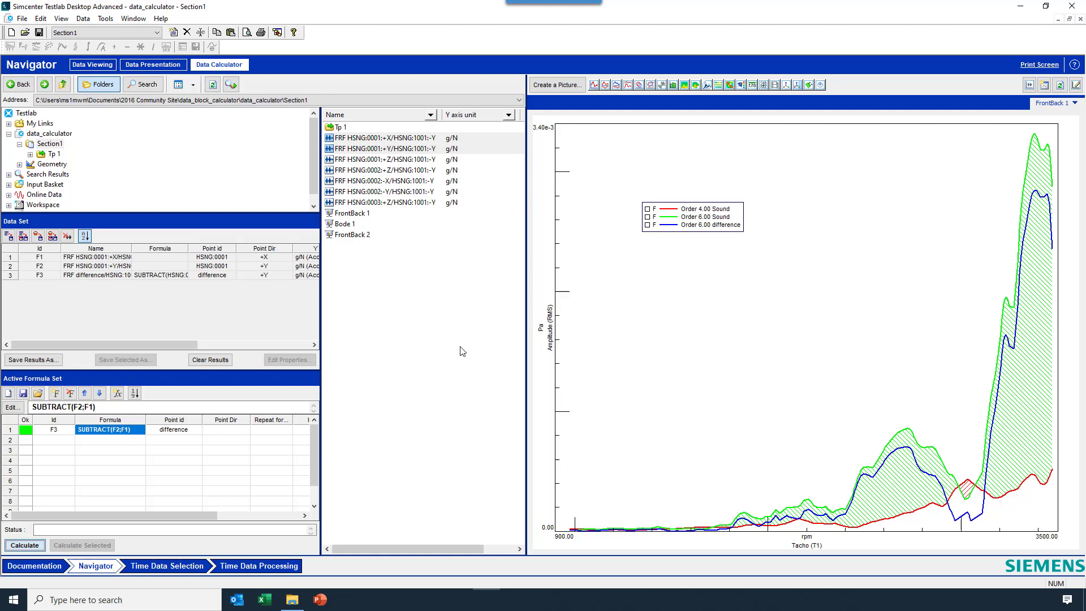
Plot F1, F2 and F3 on a new FrontBack display and zoom in on the mid-frequency peaks
left_click(594, 85)
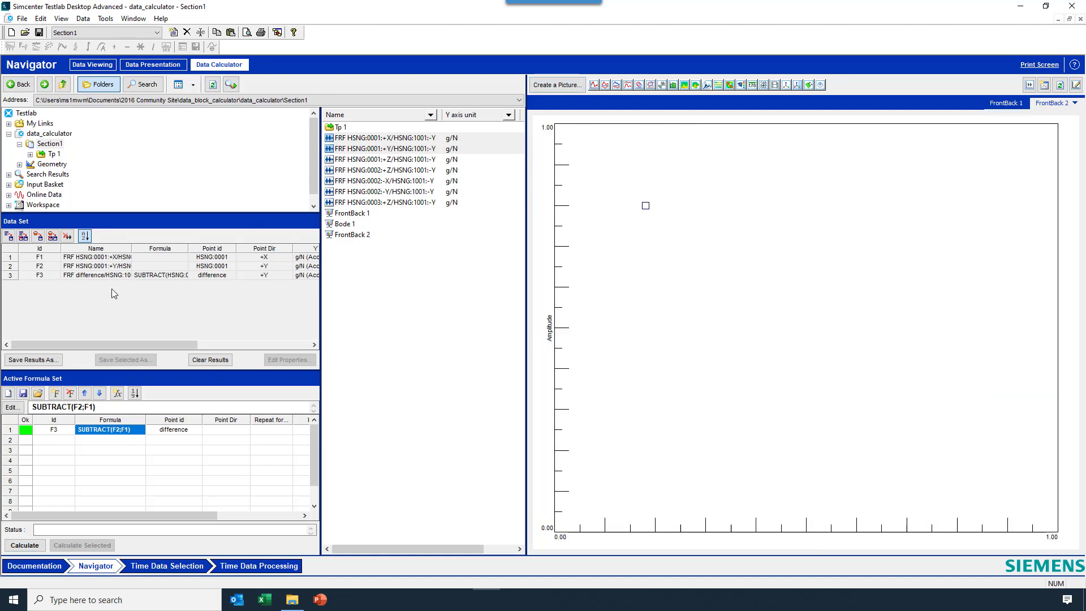
left_click_drag(100, 257, 597, 297)
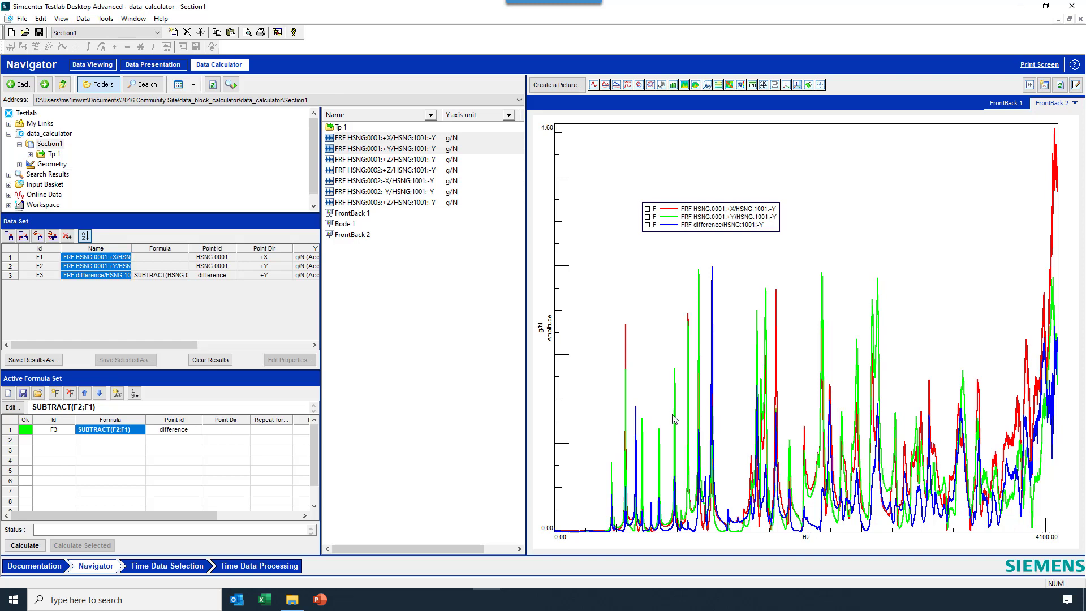
left_click_drag(724, 424, 597, 408)
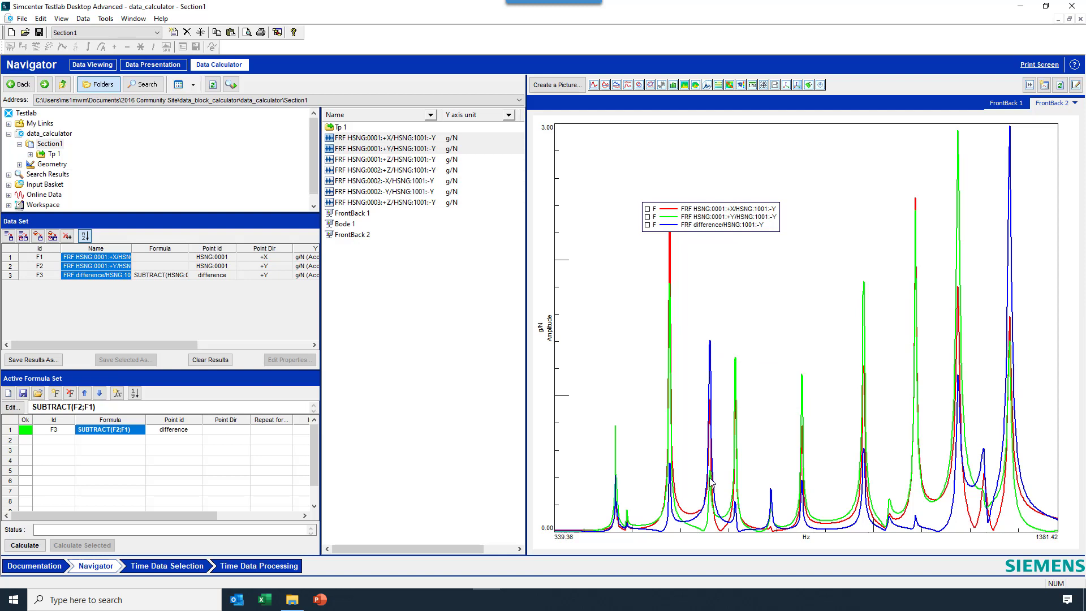
mouse_move(712, 412)
Plot F1, F2 and F3 in a new Bode display, zoomed to roughly 400–1400 Hz
left_click(606, 89)
left_click_drag(104, 268, 612, 291)
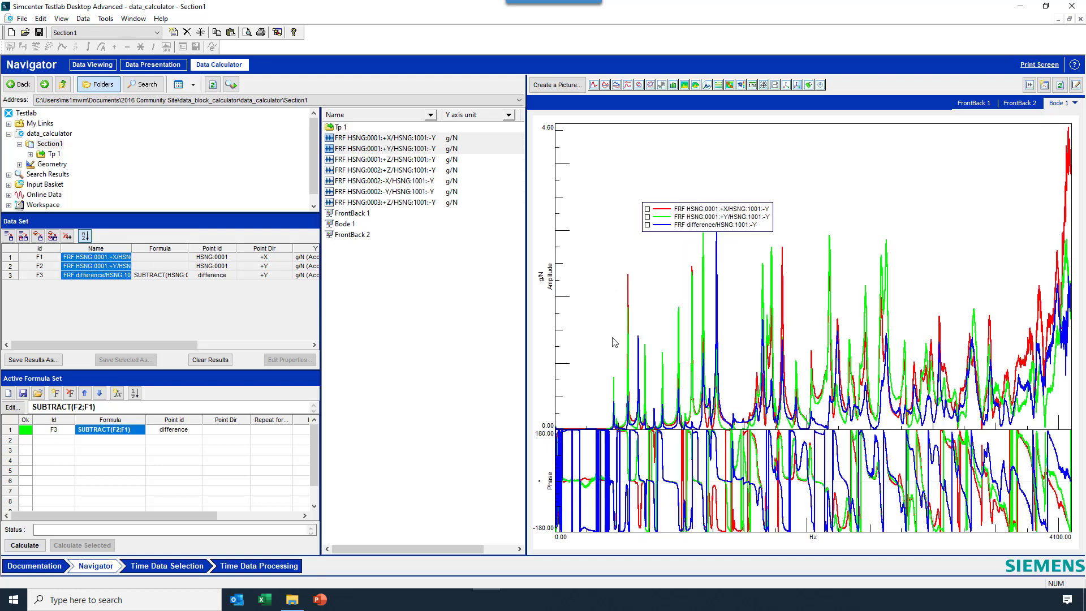
left_click_drag(605, 342, 729, 351)
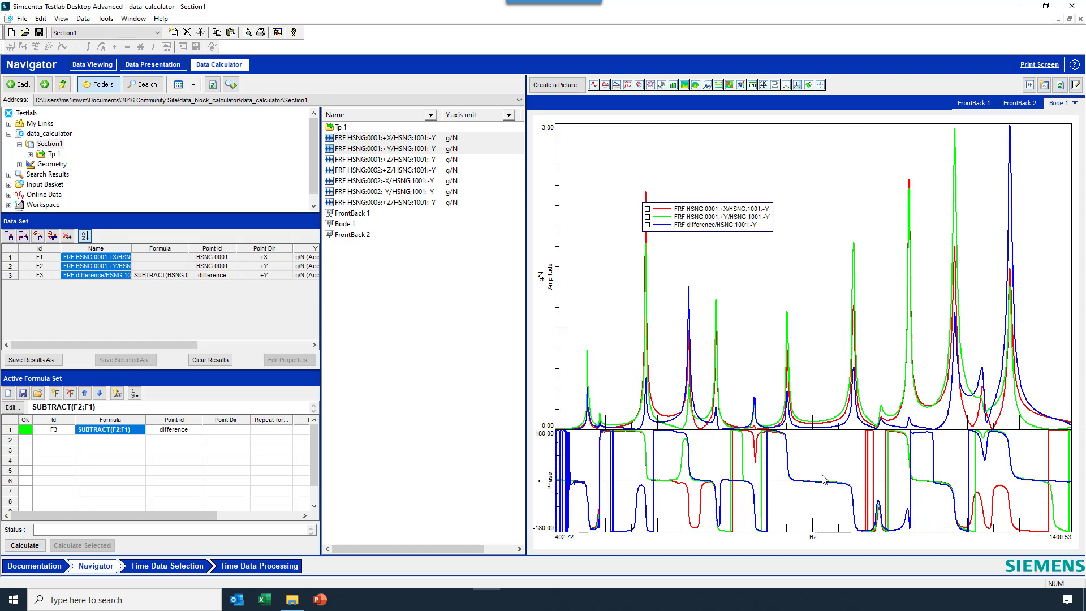
Start a second formula F4 using the SUBTRACT_BLOCKS_AMPLITUDE function
left_click(133, 444)
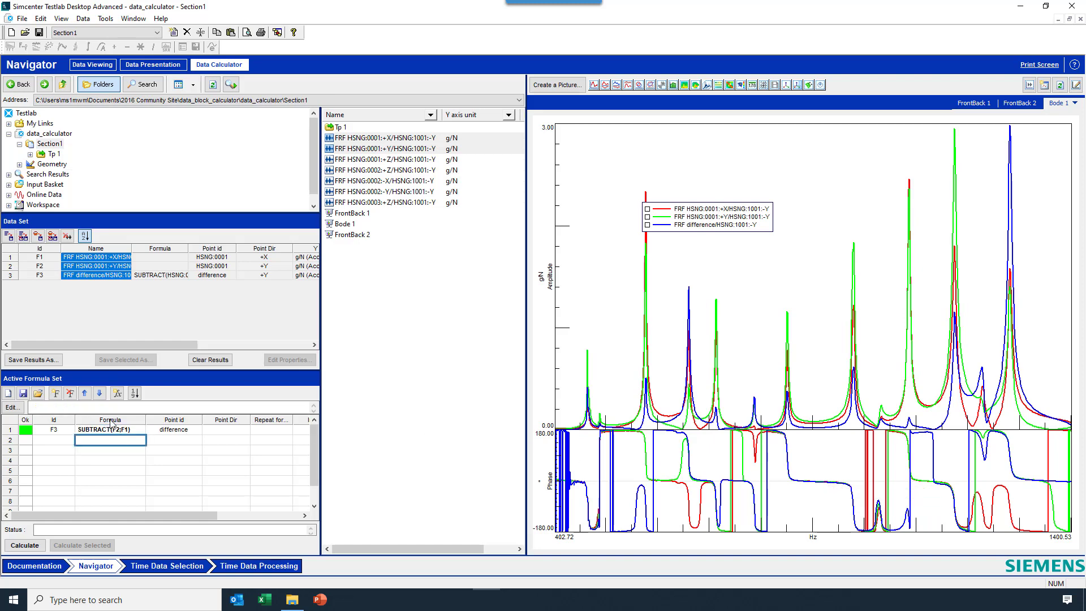
left_click(117, 393)
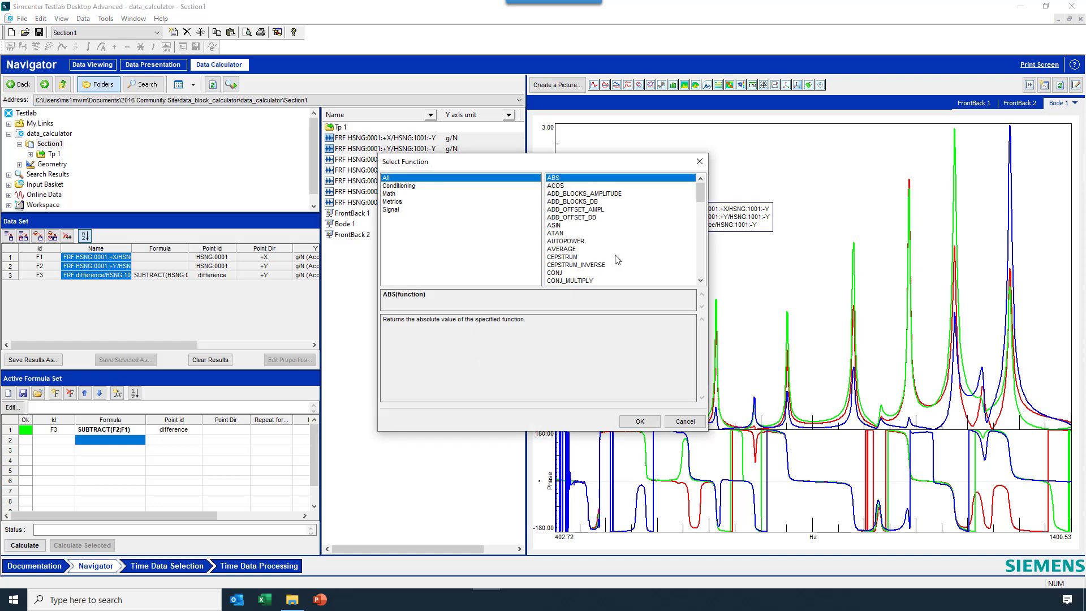
left_click_drag(697, 193, 699, 242)
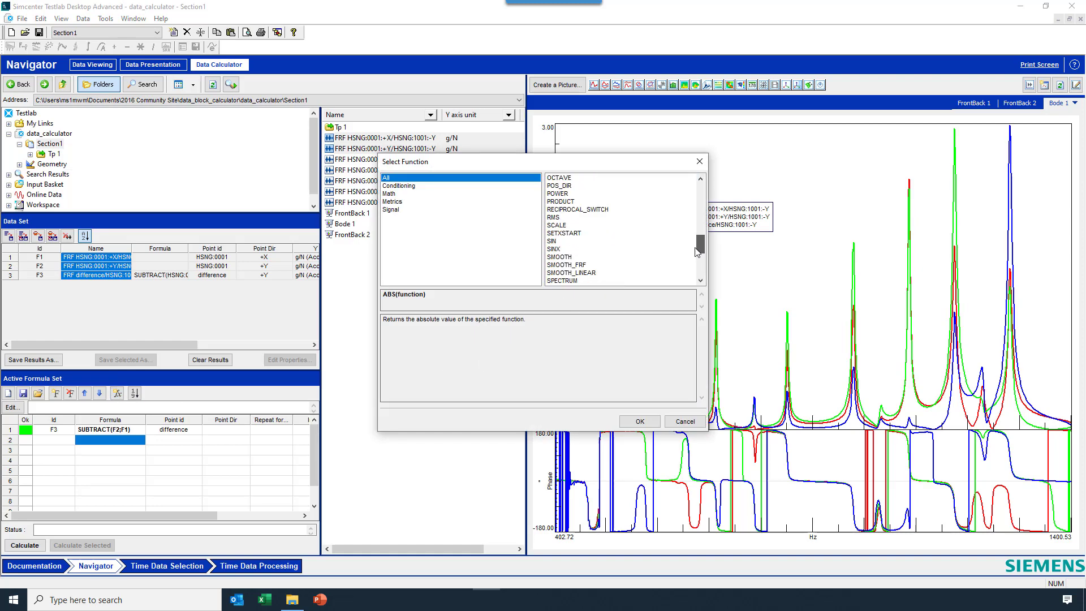
left_click_drag(696, 252, 698, 266)
left_click(632, 226)
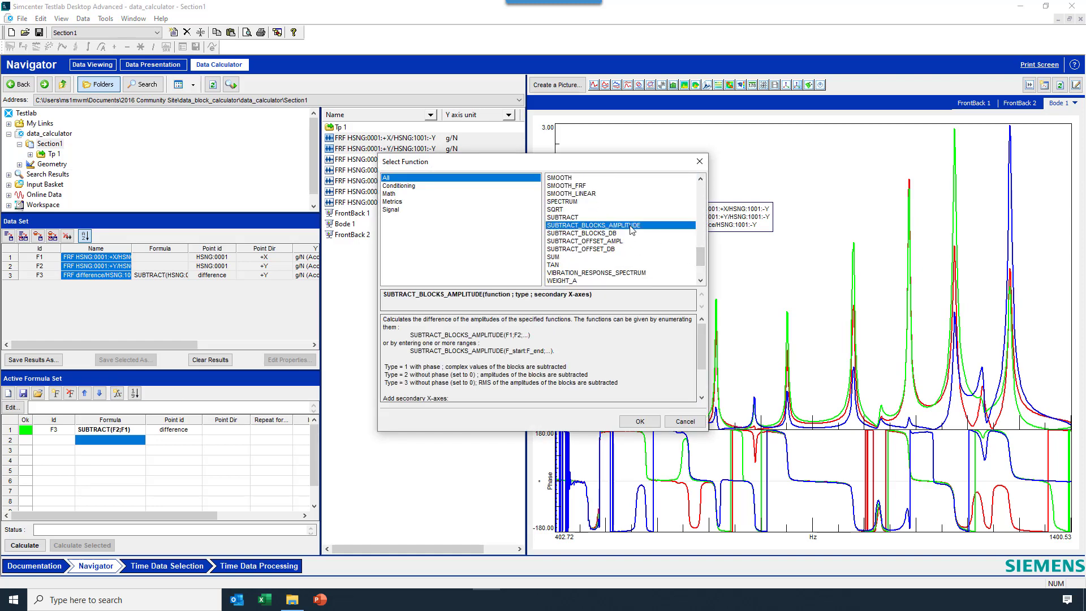
left_click(638, 422)
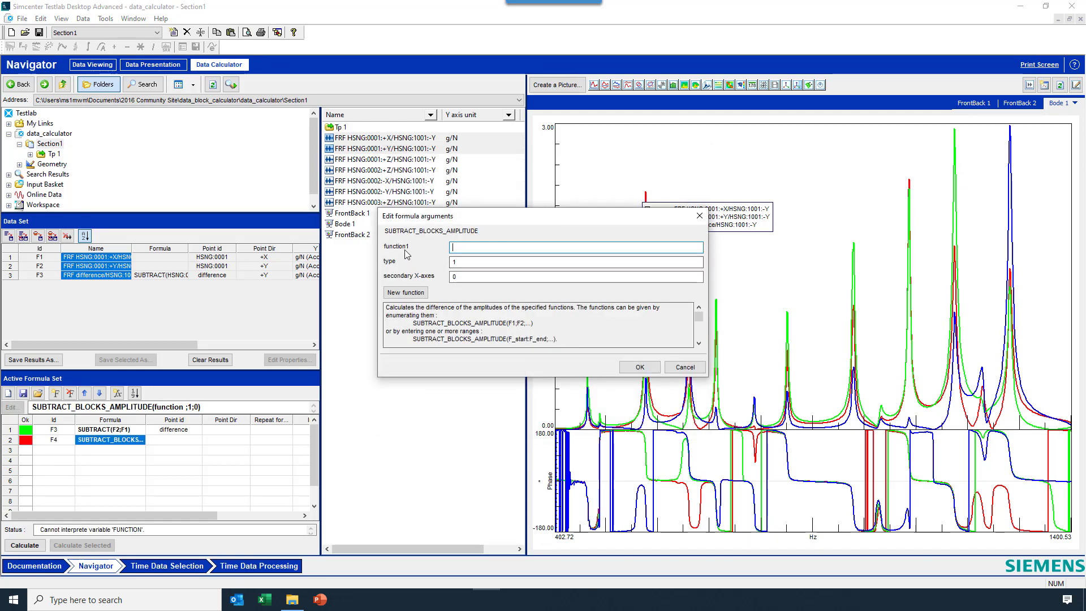
Set F4's arguments to function1 F2, function2 F1 and type 2 (amplitude only)
left_click(406, 293)
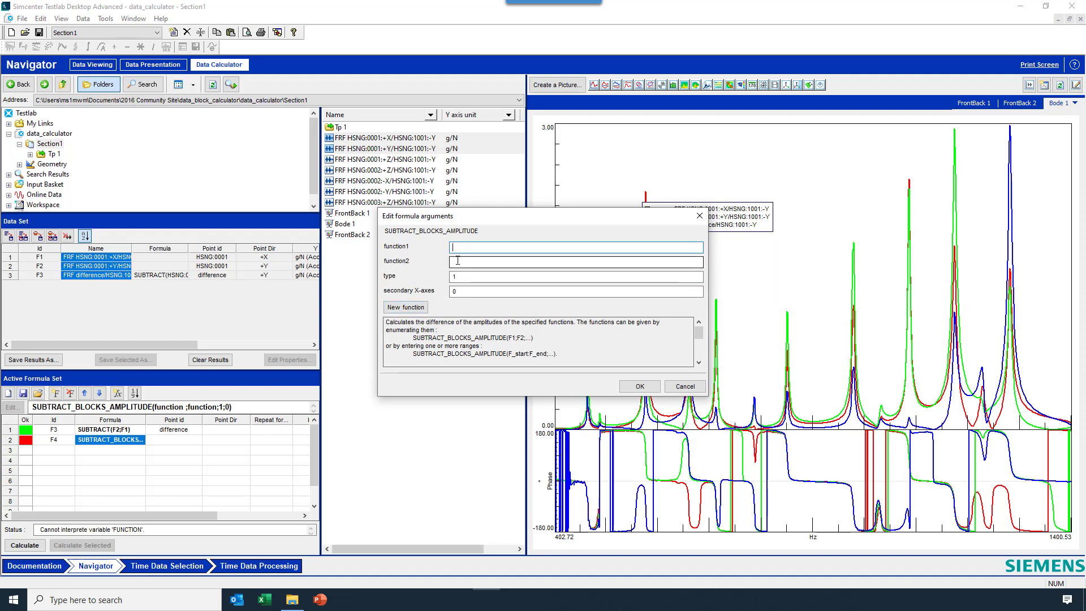
type("F2")
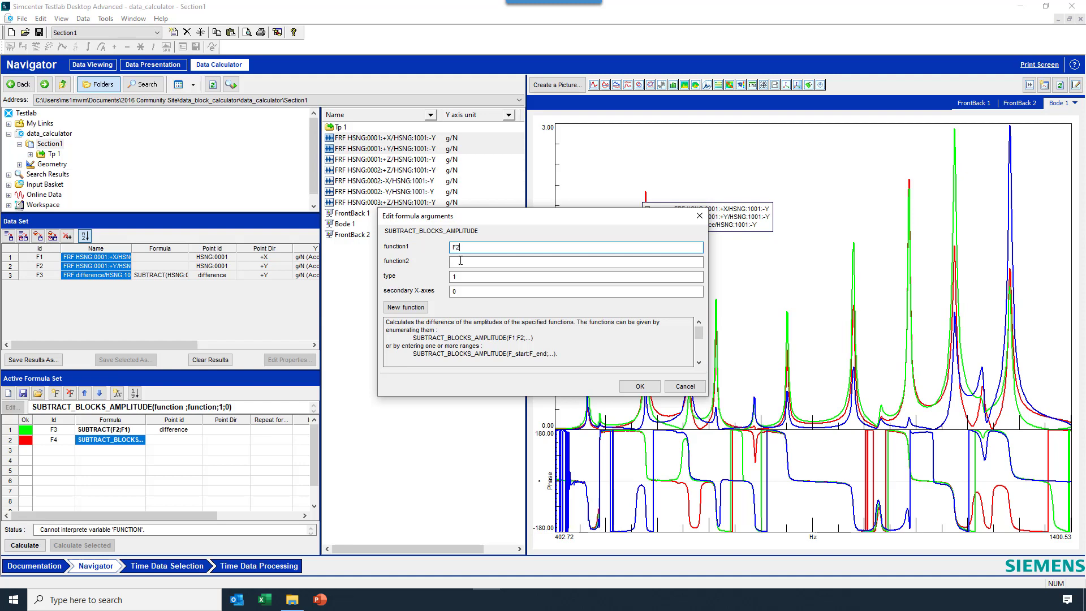
left_click(460, 261)
type("F1")
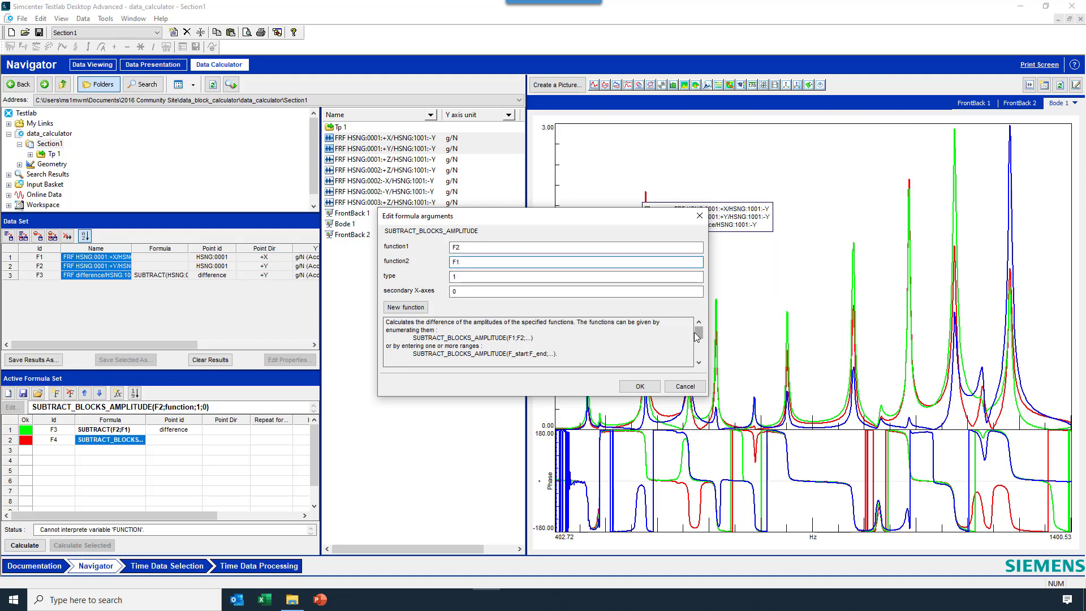
left_click_drag(695, 333, 696, 343)
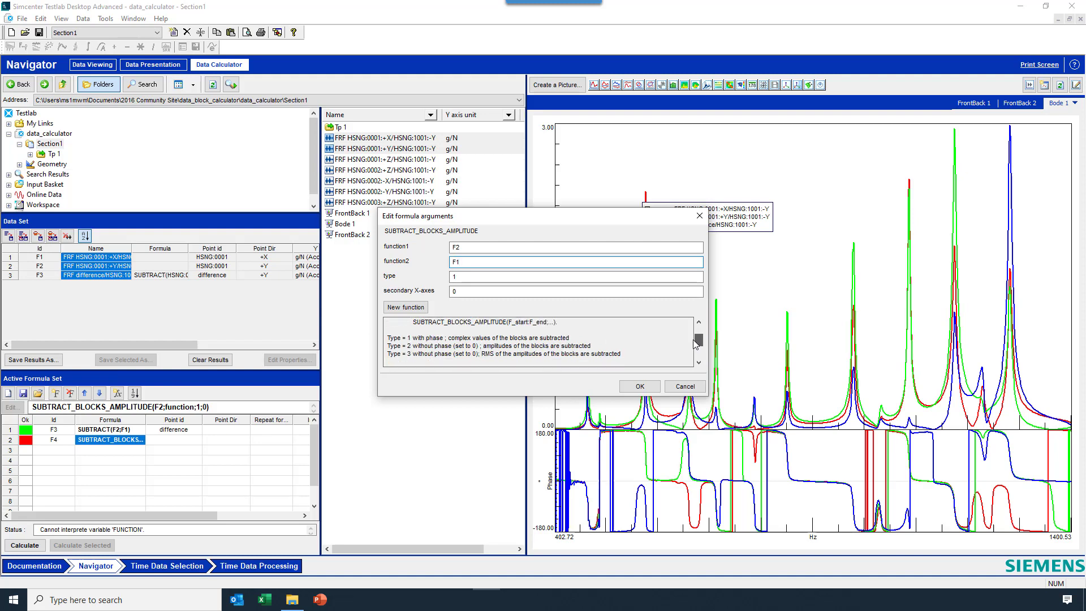
double_click(450, 276)
type("2")
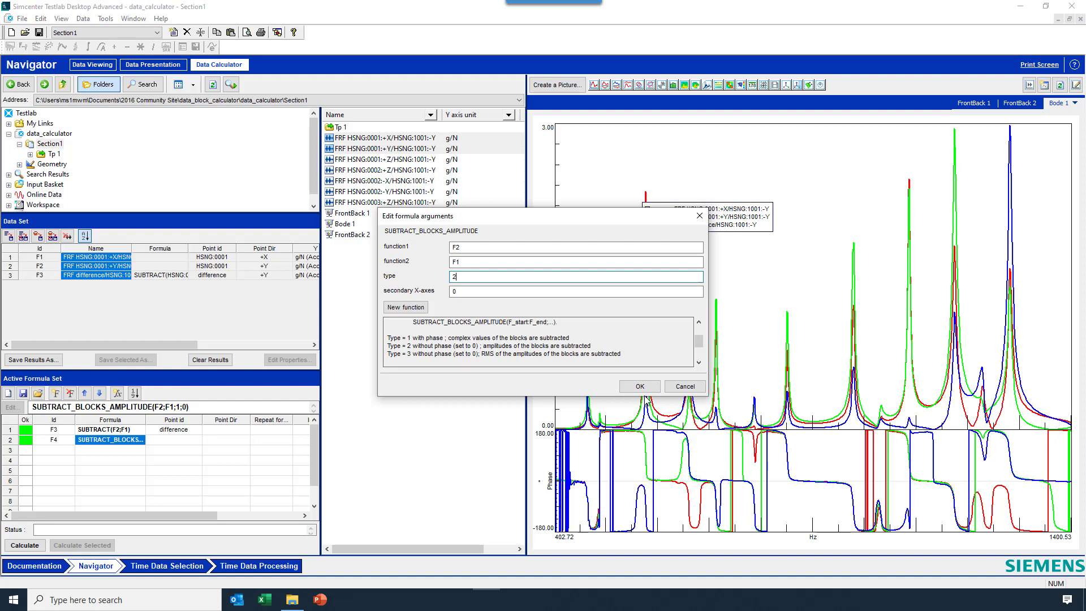
left_click(638, 387)
Give formula F4 the point id 'difference2' and calculate only F4 to produce FRF difference2
left_click(186, 431)
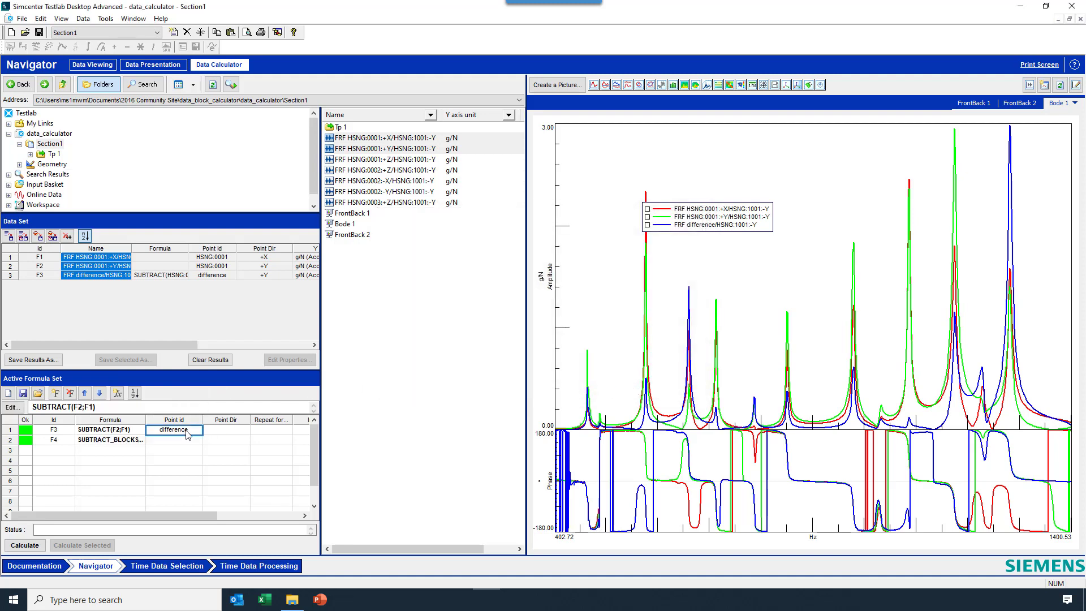
left_click(190, 441)
type("difference")
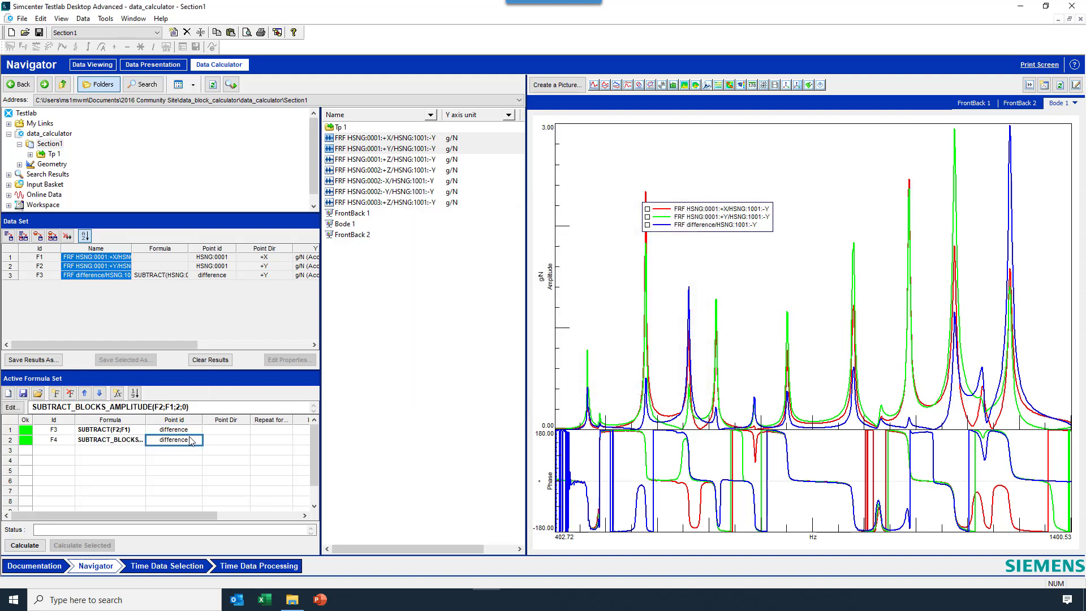
left_click(193, 442)
type("2")
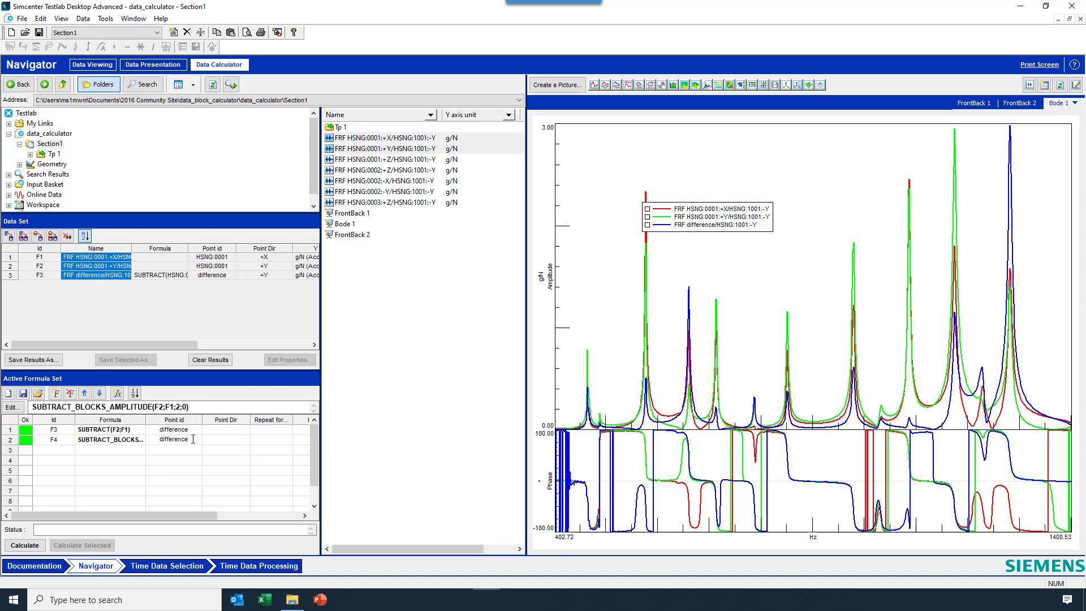
left_click(207, 442)
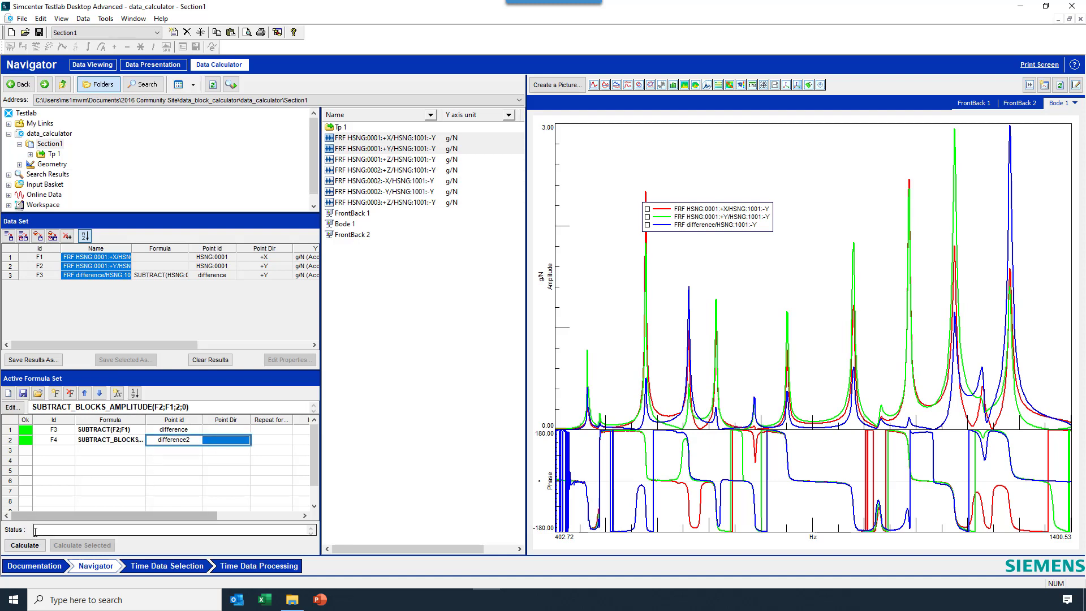
left_click(11, 440)
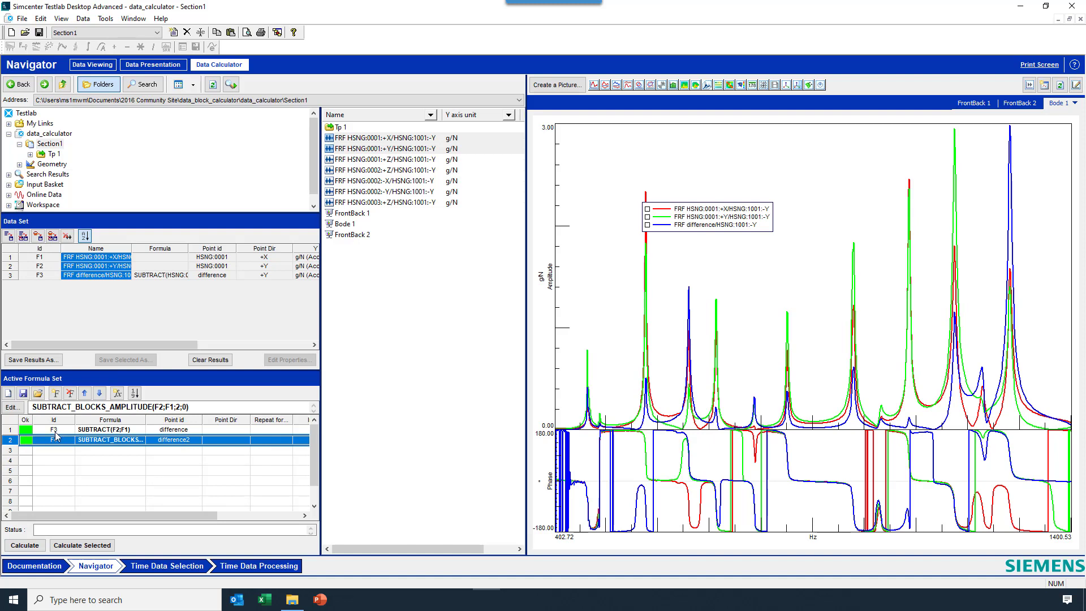
left_click(87, 546)
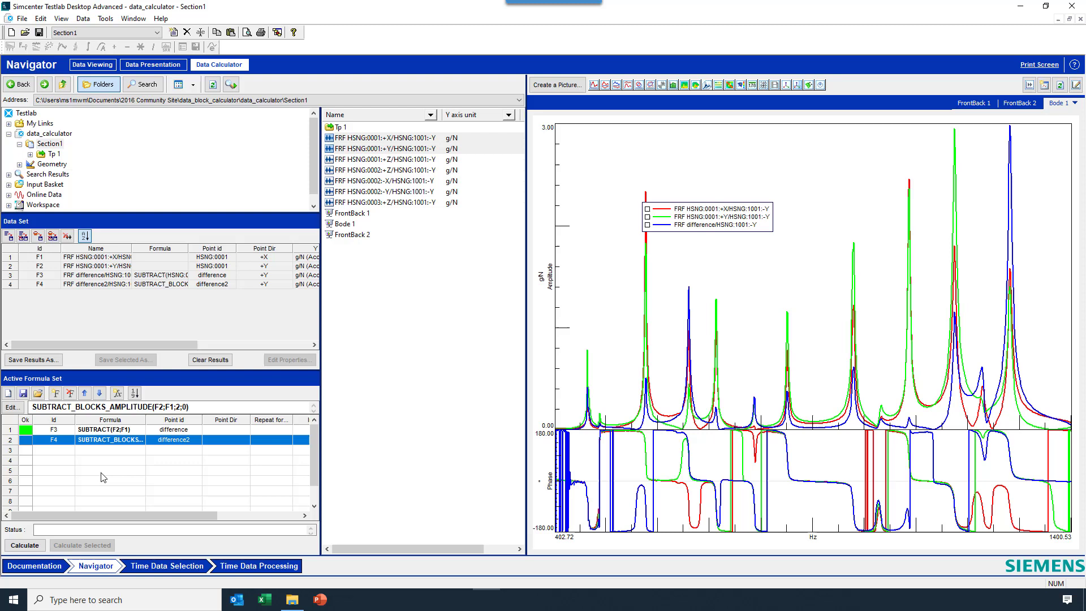
Overlay FRF difference2 on Bode 1, zoom to 561.98–817.94 Hz, remove the blue difference curve, and open the function list
left_click_drag(96, 284, 673, 257)
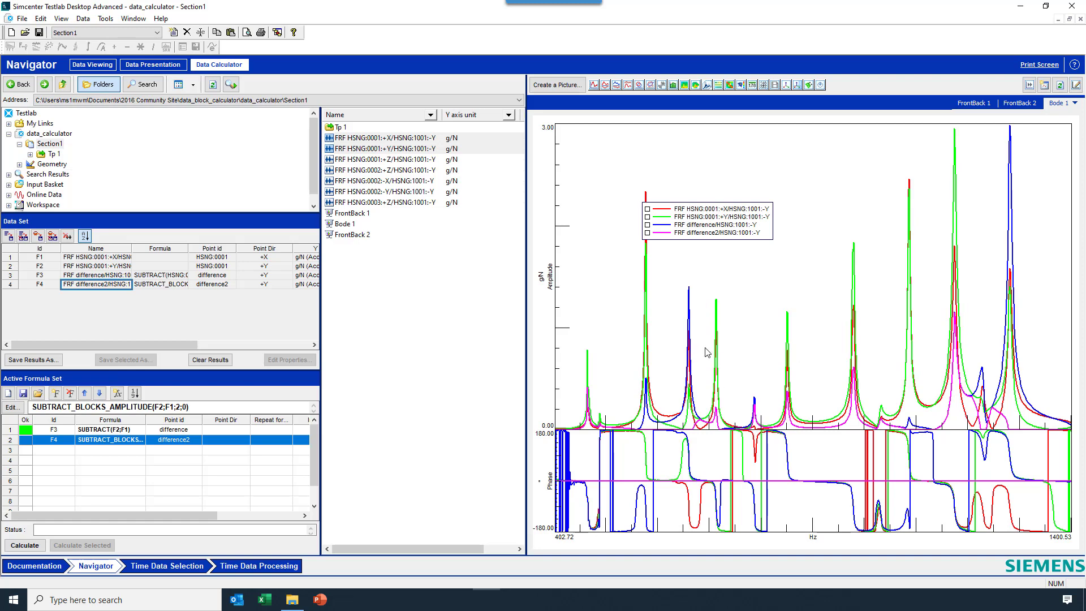
left_click_drag(645, 350, 772, 355)
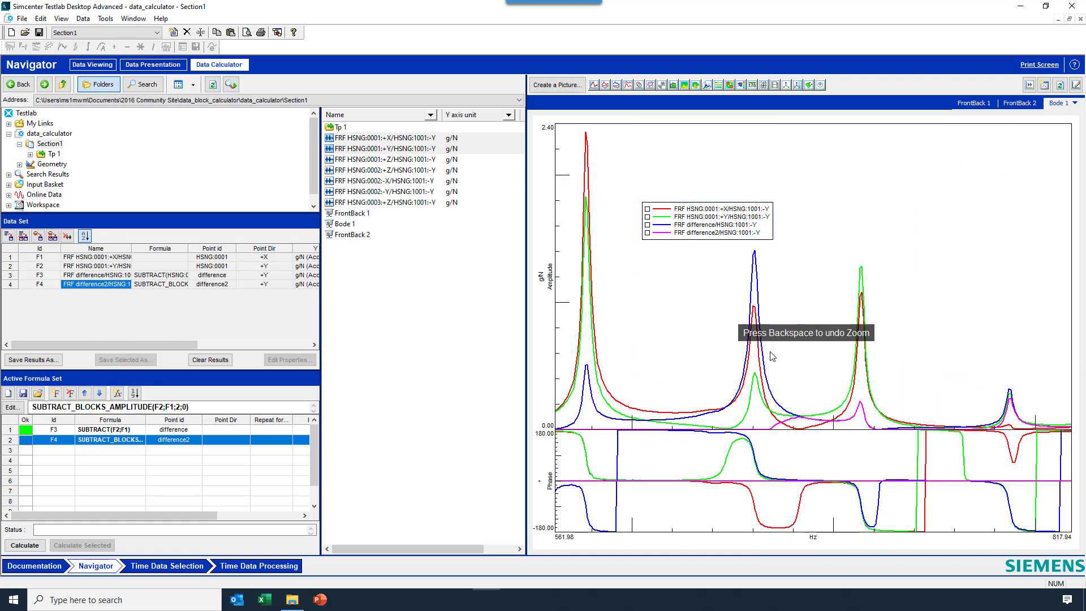
right_click(706, 226)
left_click(730, 249)
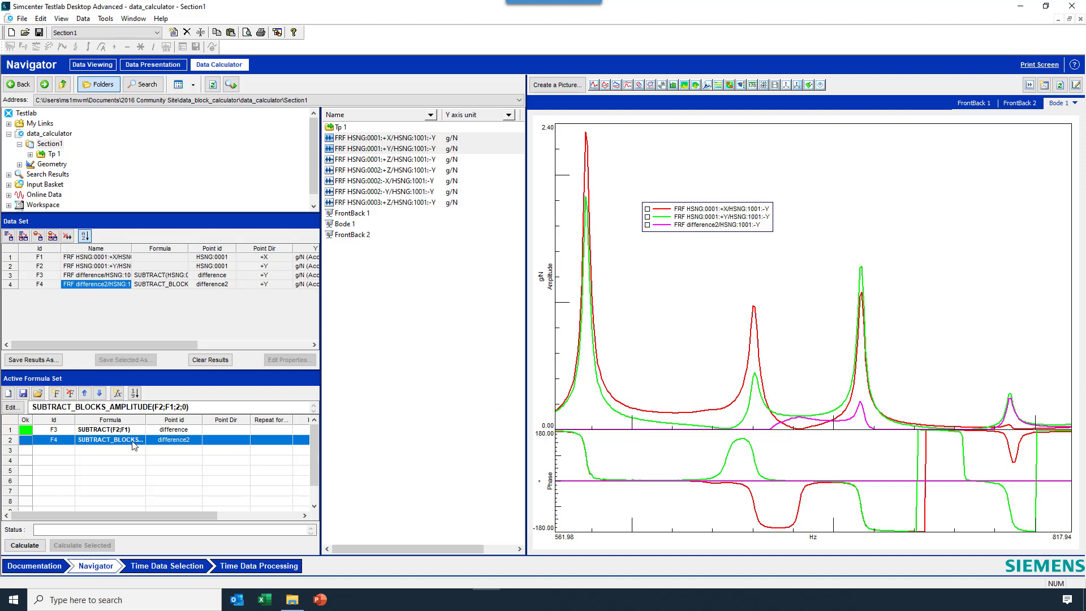
left_click(117, 393)
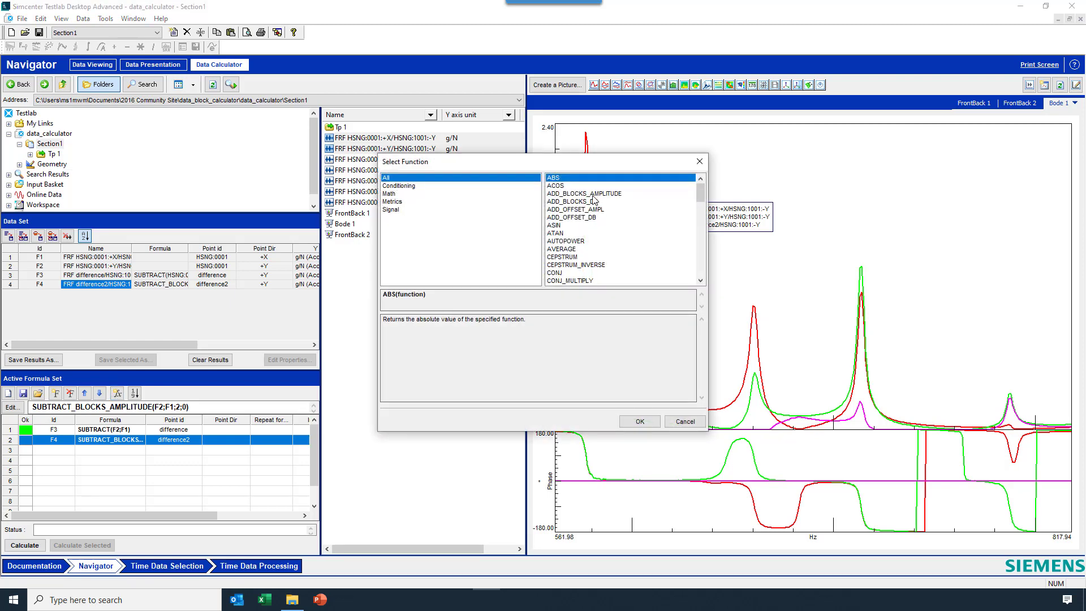
Scroll the Select Function list down to SUBTRACT_BLOCKS_AMPLITUDE, then close it with OK
scroll(593, 209, "down", 1)
scroll(591, 239, "down", 4)
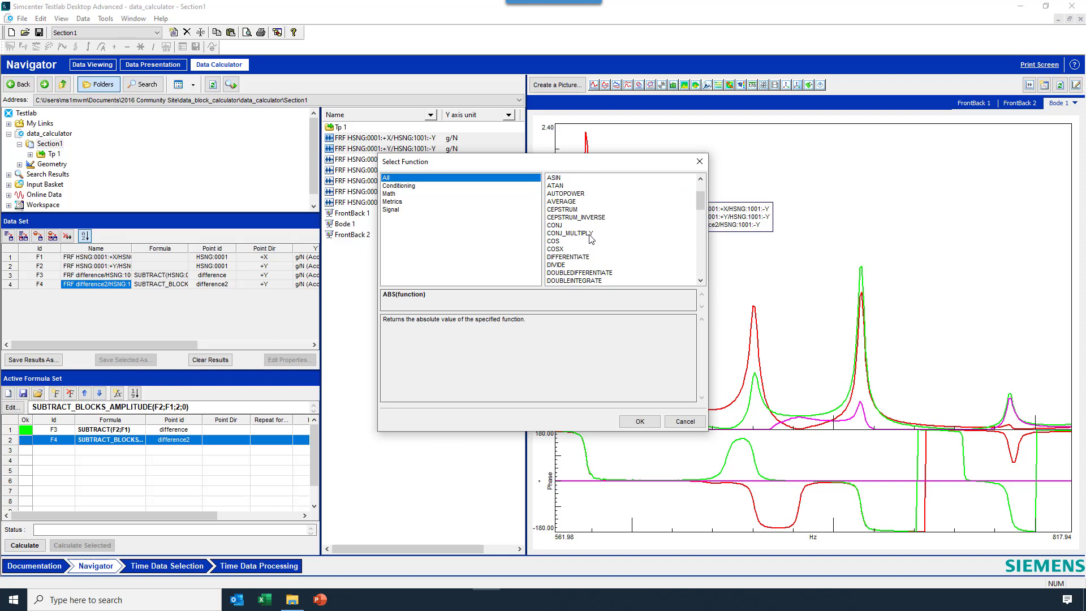
scroll(591, 239, "down", 7)
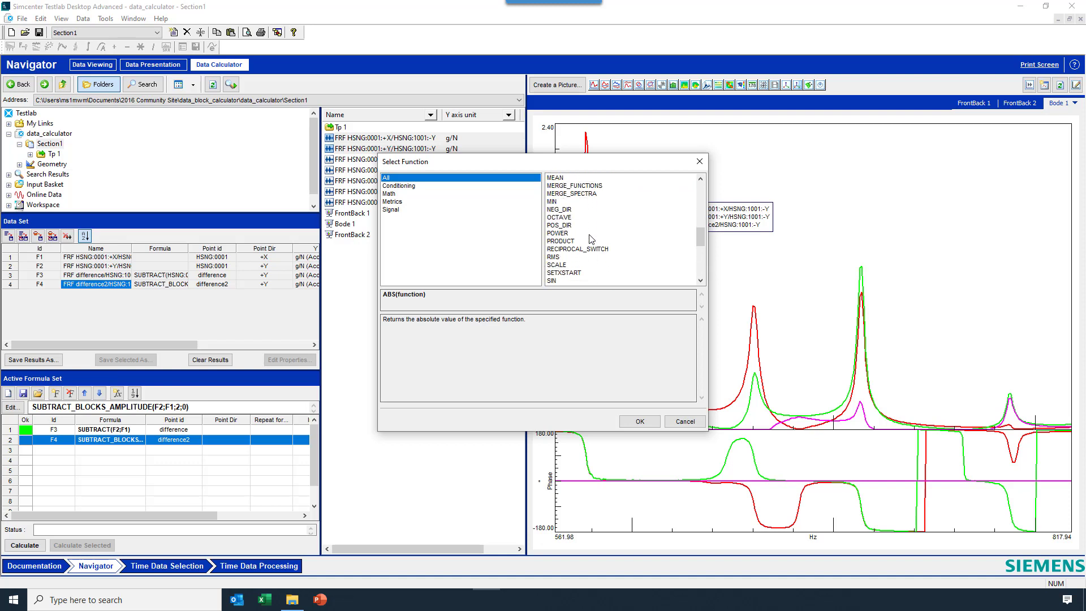
scroll(591, 239, "down", 1)
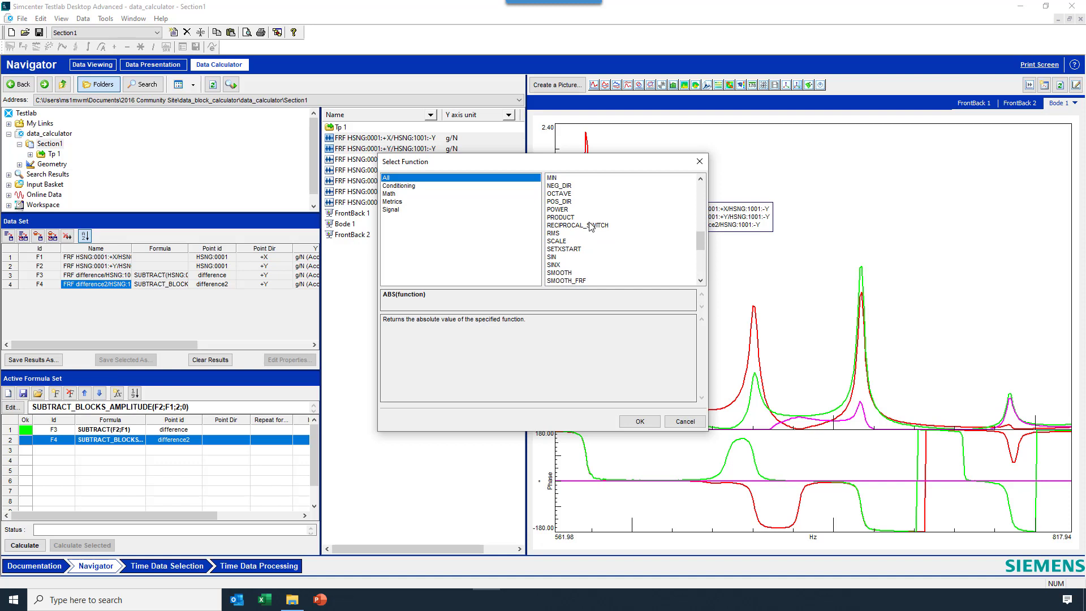
scroll(591, 270, "down", 1)
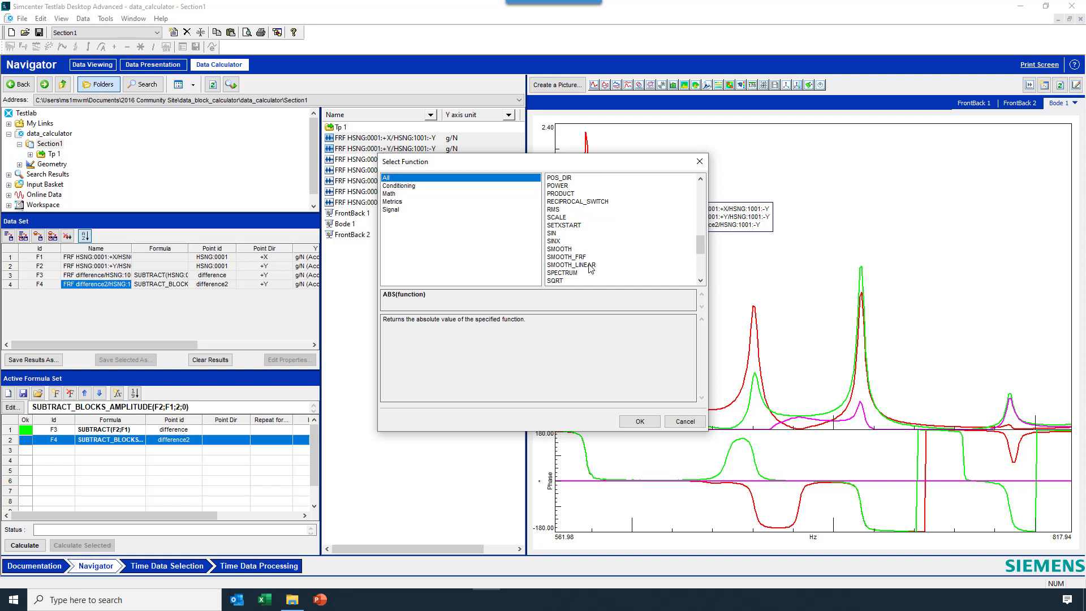
scroll(591, 270, "down", 4)
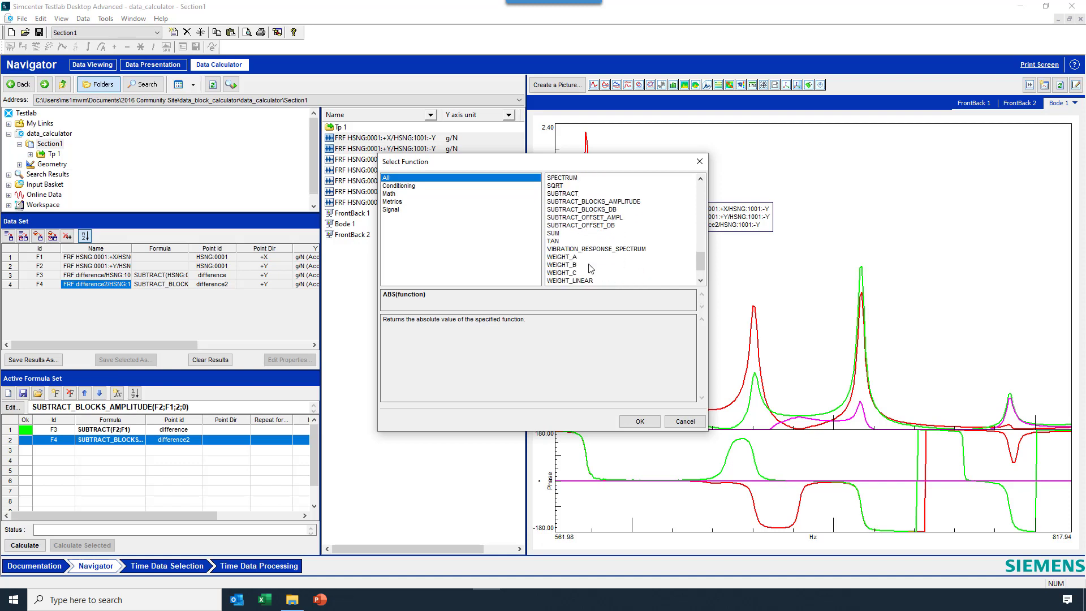
left_click(638, 421)
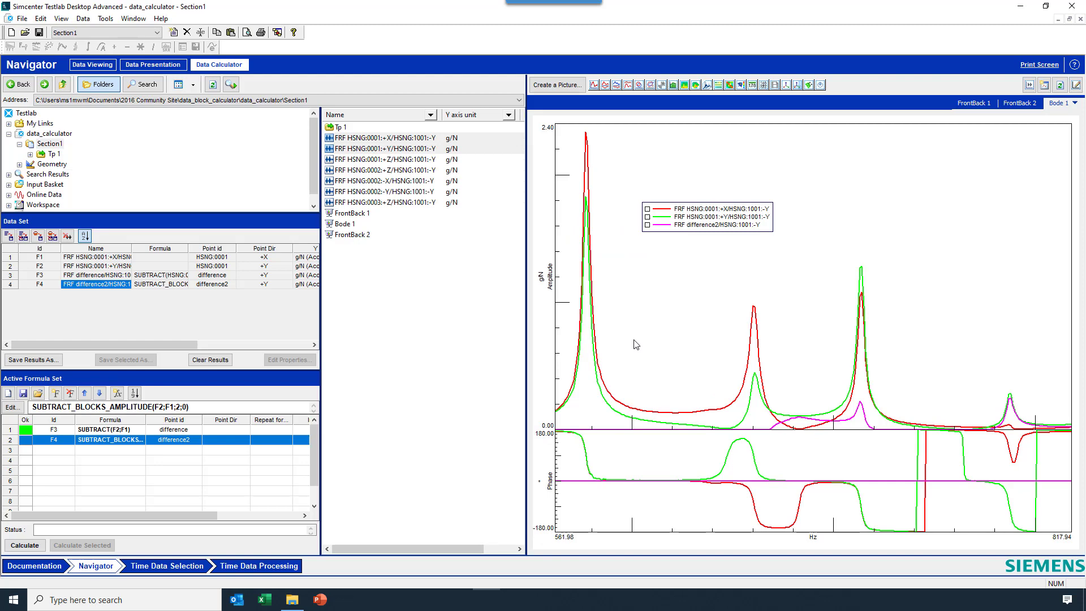
In Data Viewing, overlay Tp 1's saved Order 6.00 difference on the FrontBack 2 order plot
left_click(95, 67)
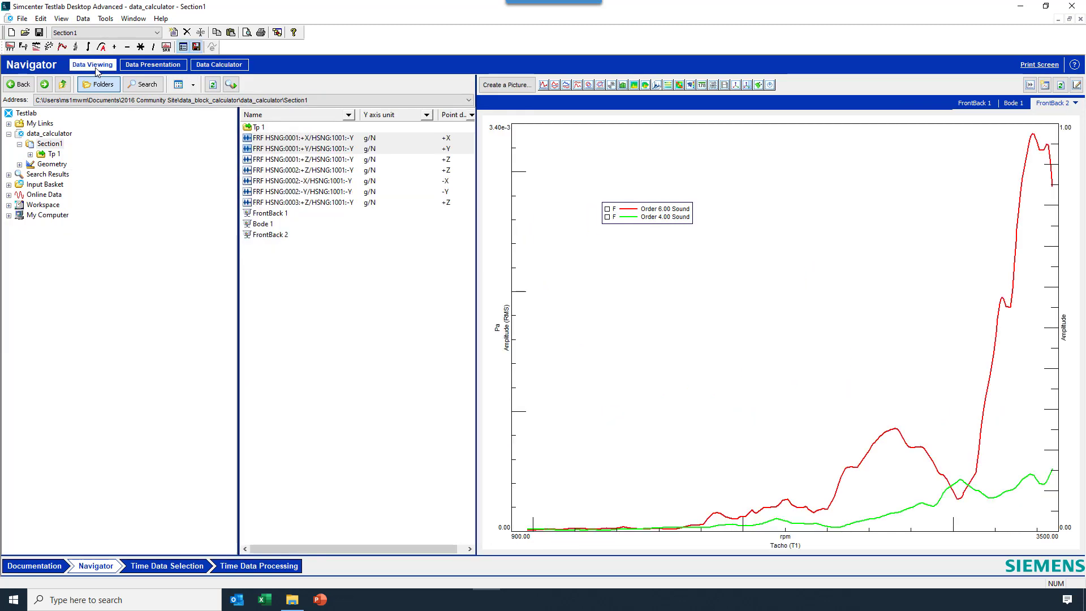
left_click(52, 155)
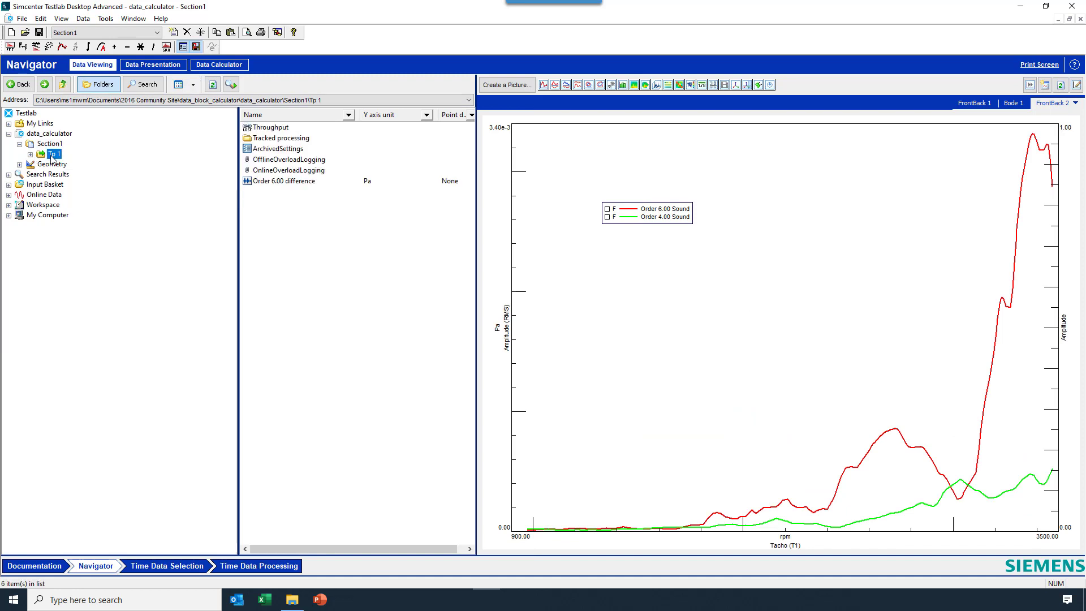
left_click(301, 181)
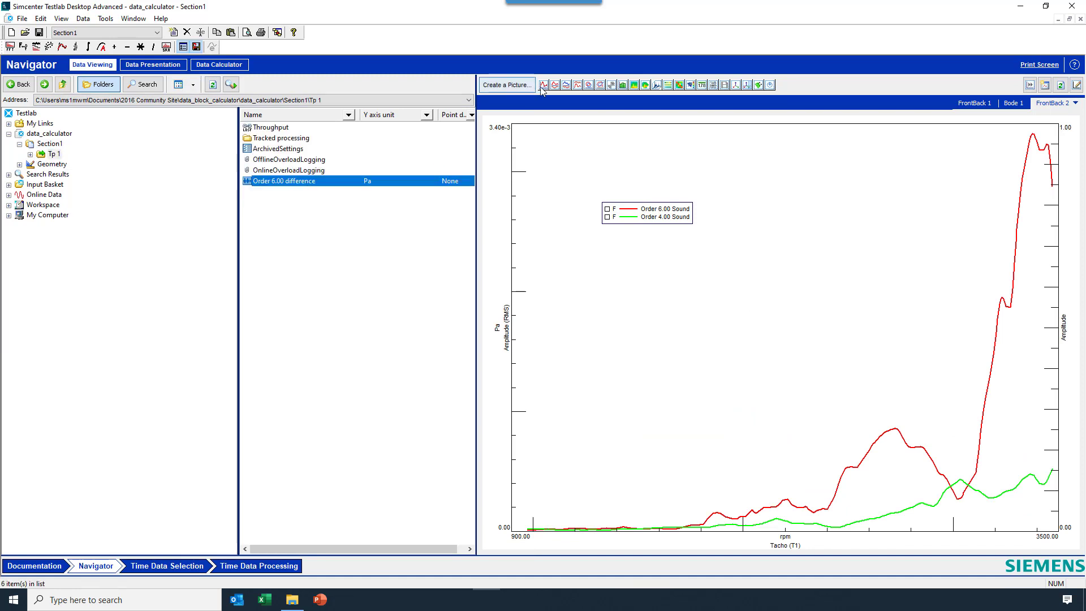
mouse_move(355, 182)
left_mouse_down()
mouse_move(744, 502)
mouse_move(775, 504)
mouse_move(769, 498)
left_mouse_up()
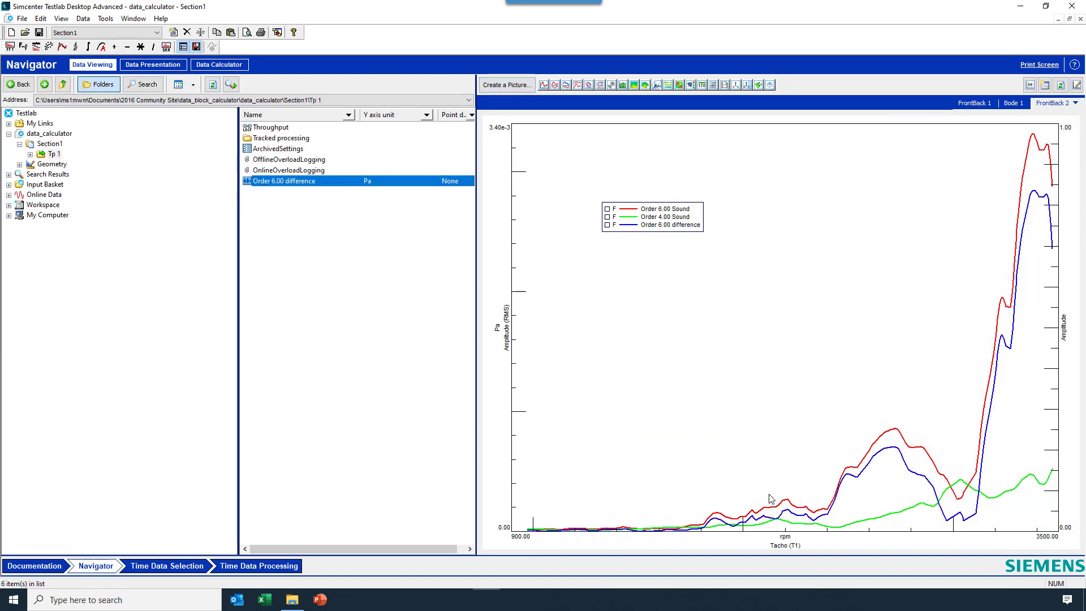